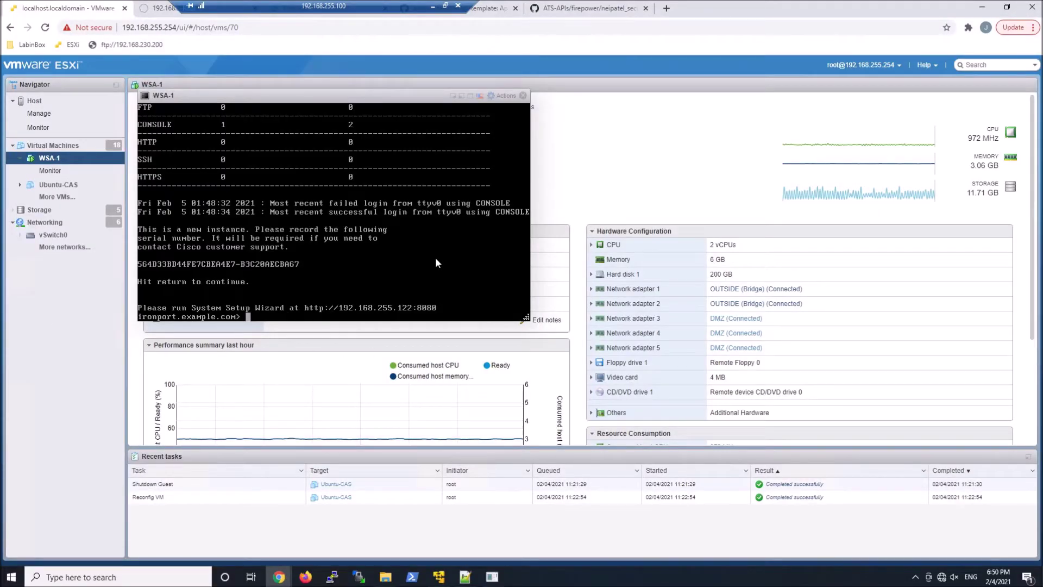
Open a new blank browser tab beside the VMware ESXi console.
left_click(666, 8)
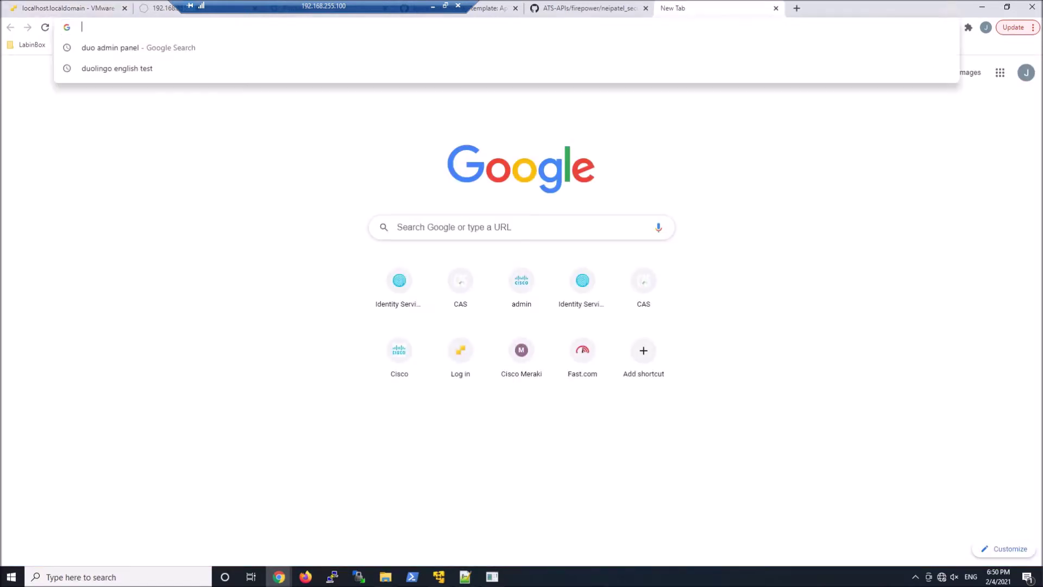
Load the appliance at 192.168.255.122:8443, proceeding past the certificate warning.
type("192.168")
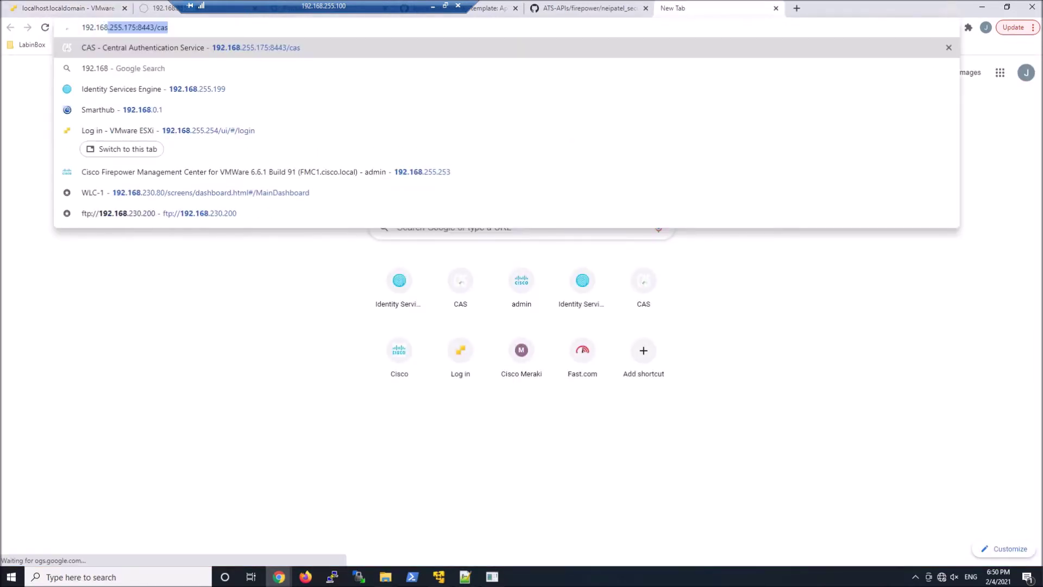
type(".255.122")
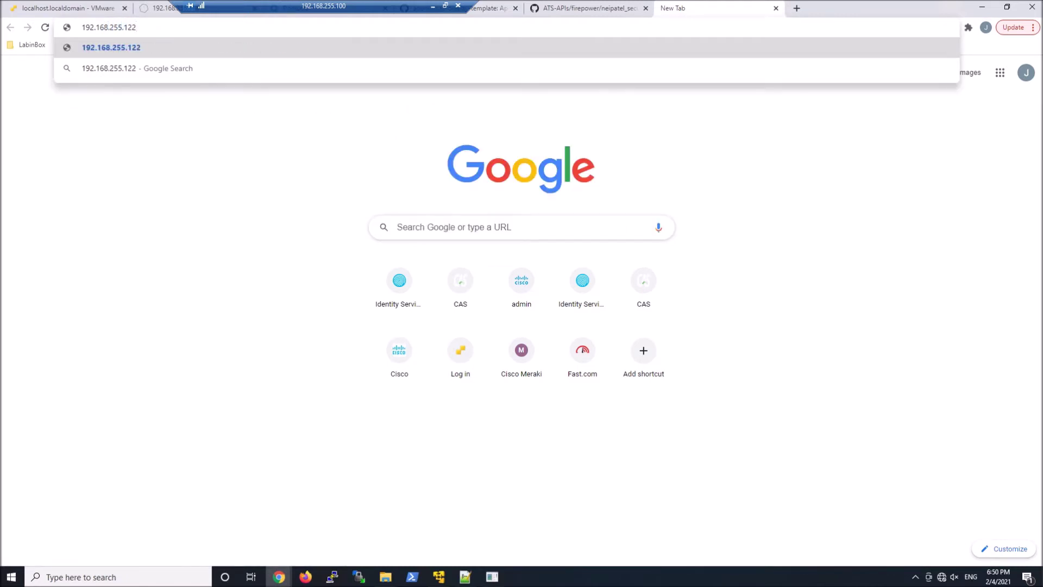
type(":")
type("8443")
key("Return")
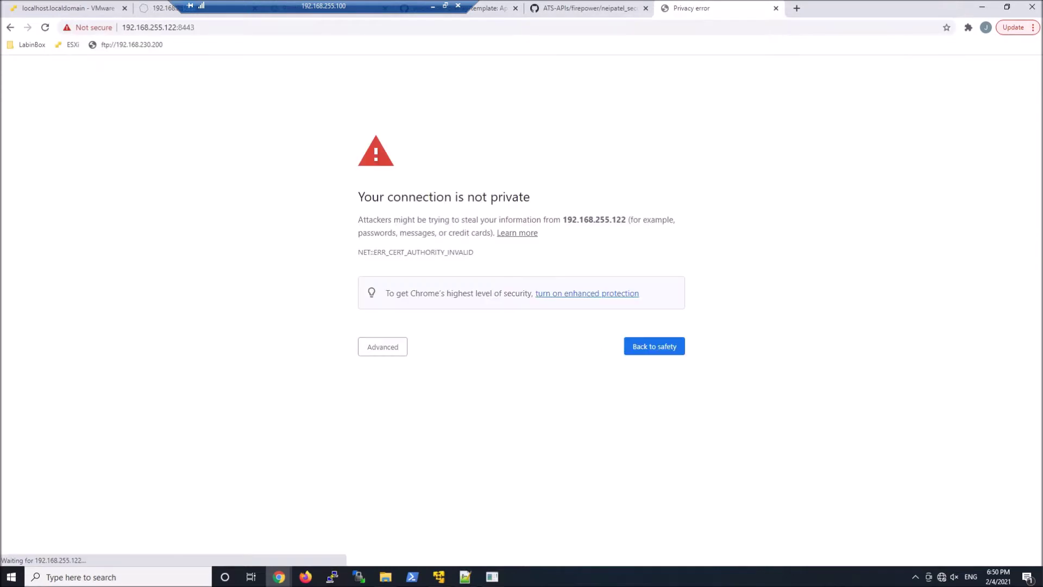
left_click(370, 347)
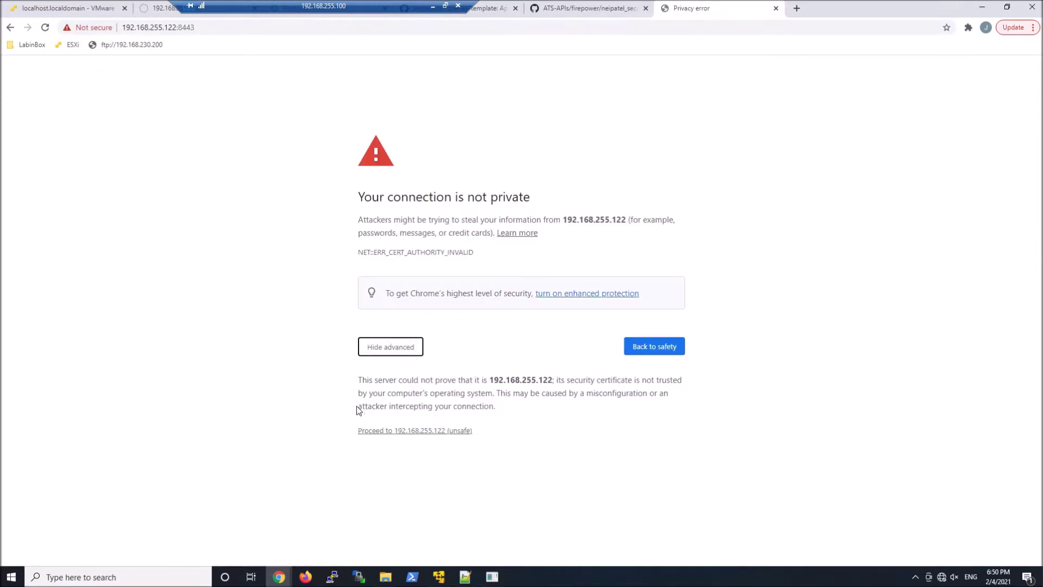
left_click(417, 431)
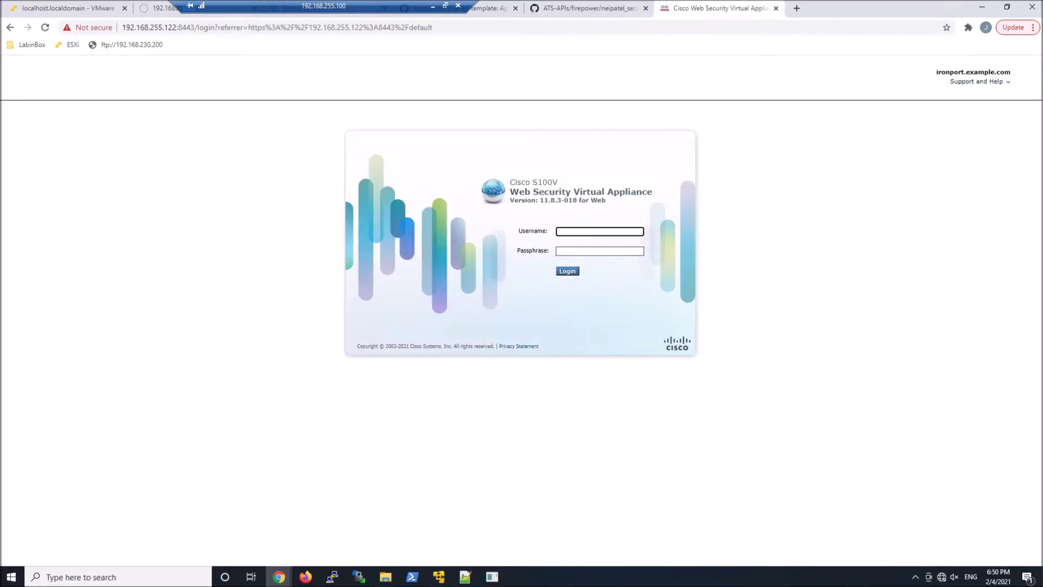
Sign in to the WSA with the administrator username and passphrase.
type("admin")
left_click(599, 251)
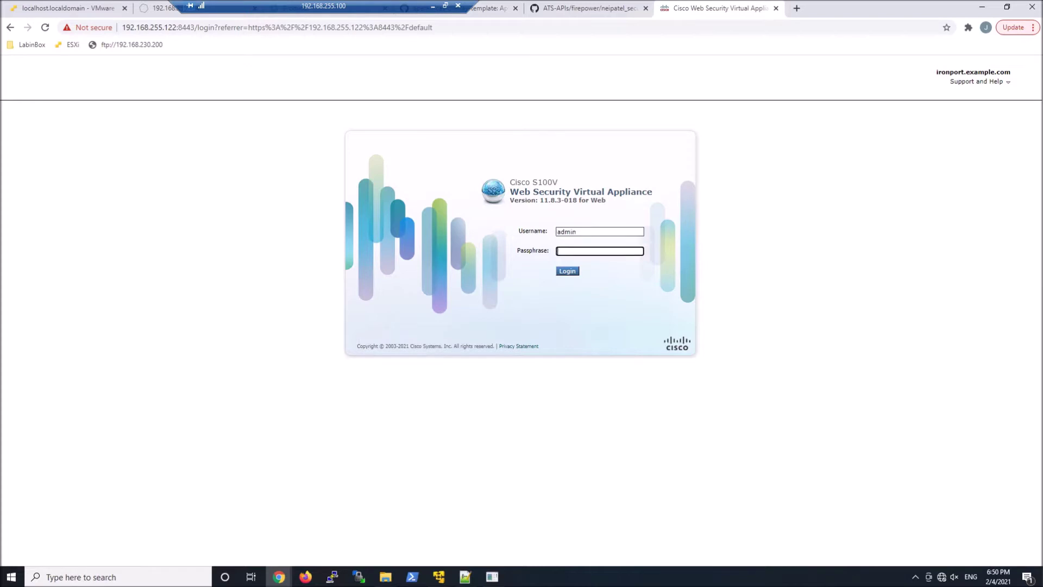
type("ironport")
key("Return")
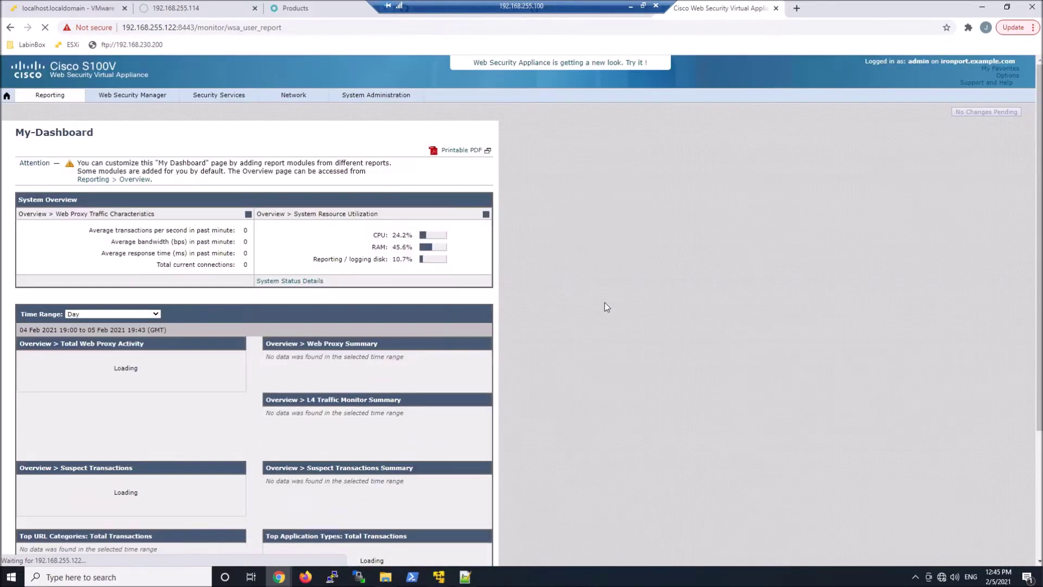
Review the Feature Keys page, then launch the System Setup Wizard.
mouse_move(377, 98)
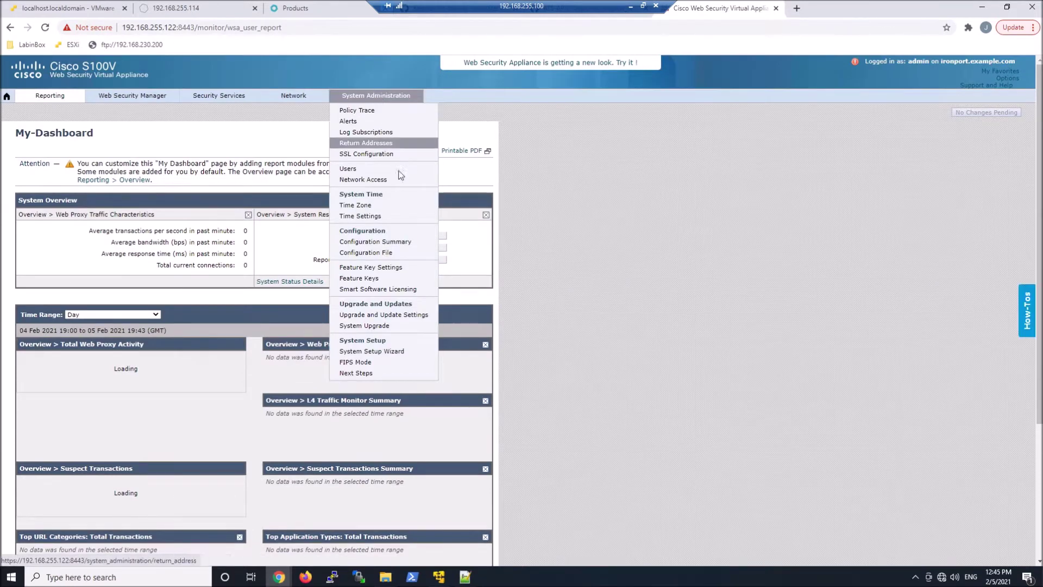
left_click(375, 279)
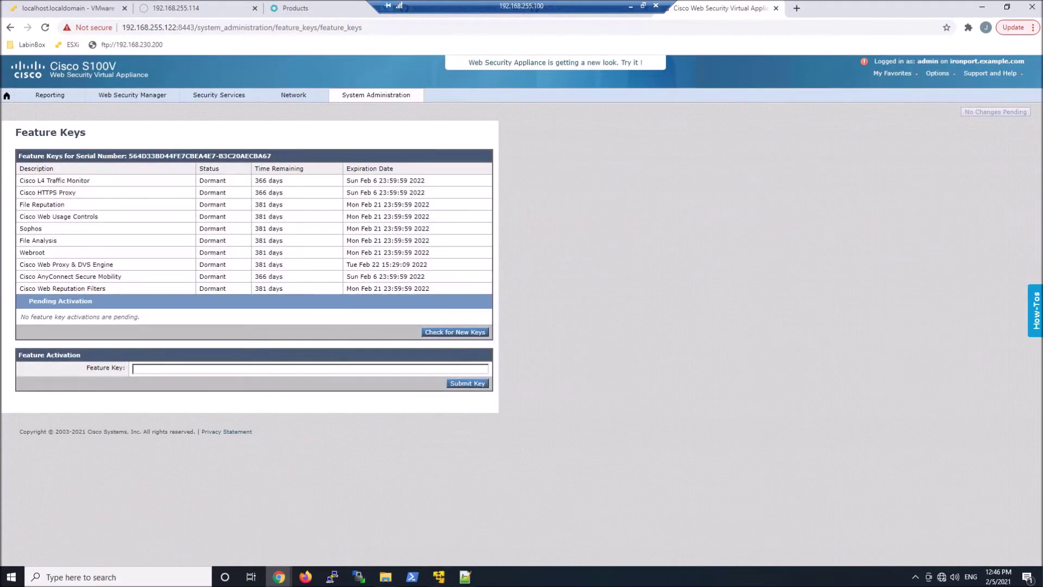
mouse_move(360, 97)
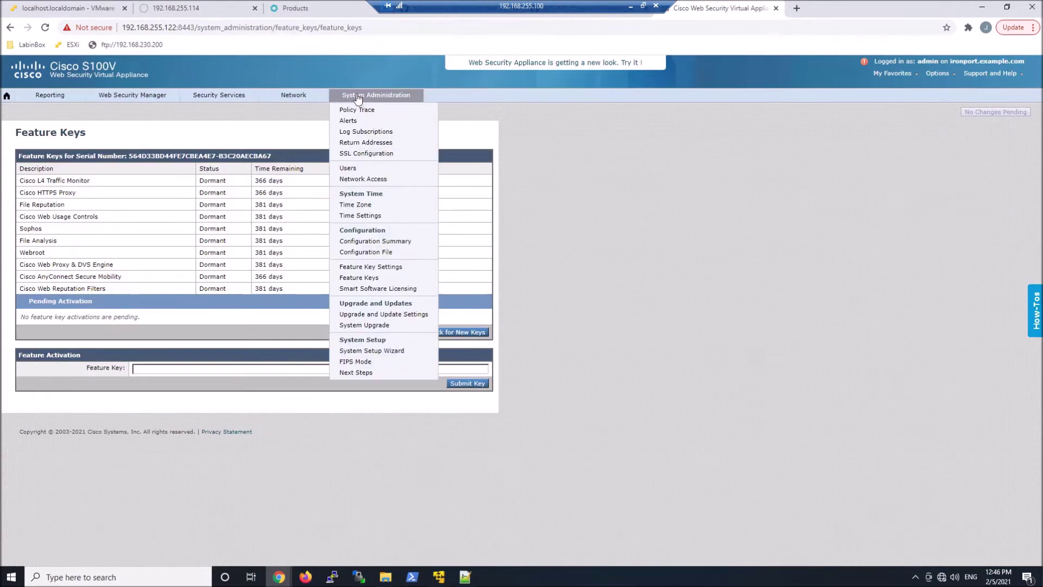
left_click(387, 352)
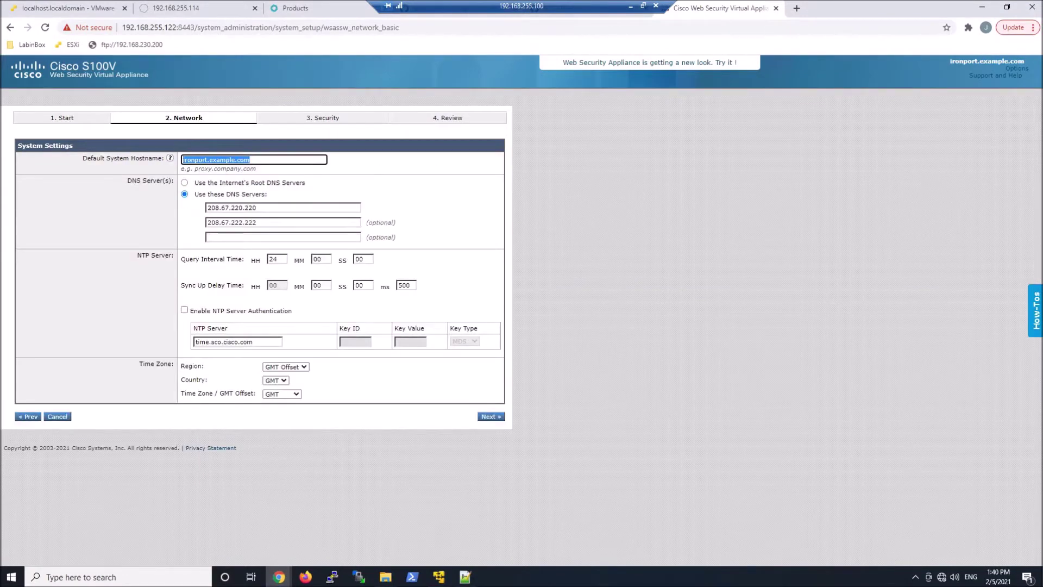
Set hostname wsa-1.ciscosecurityguru.com and time zone offset GMT-06, then continue.
type("wsa-1.ciscosecurityguru.com")
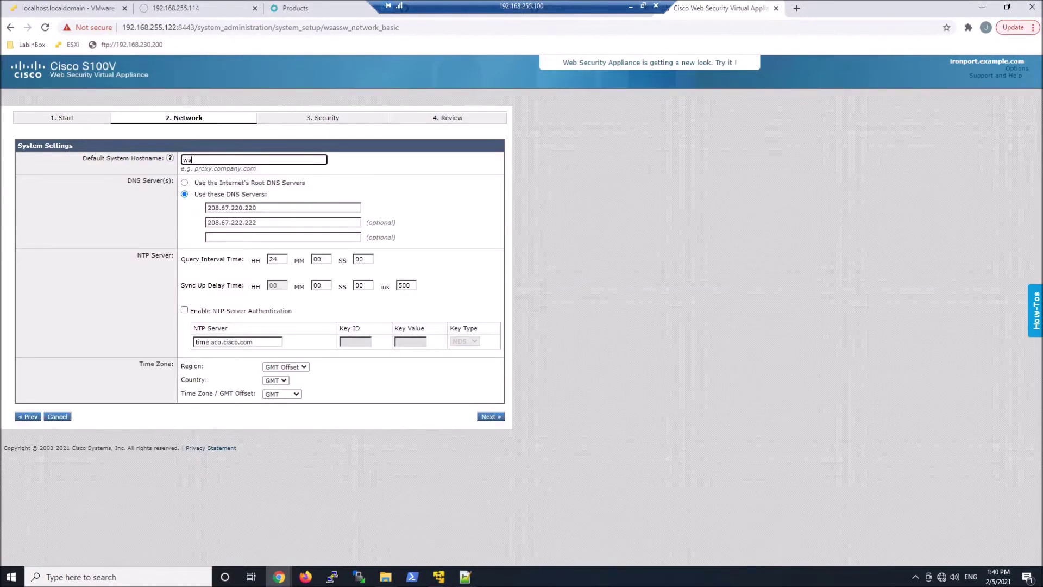
left_click(216, 233)
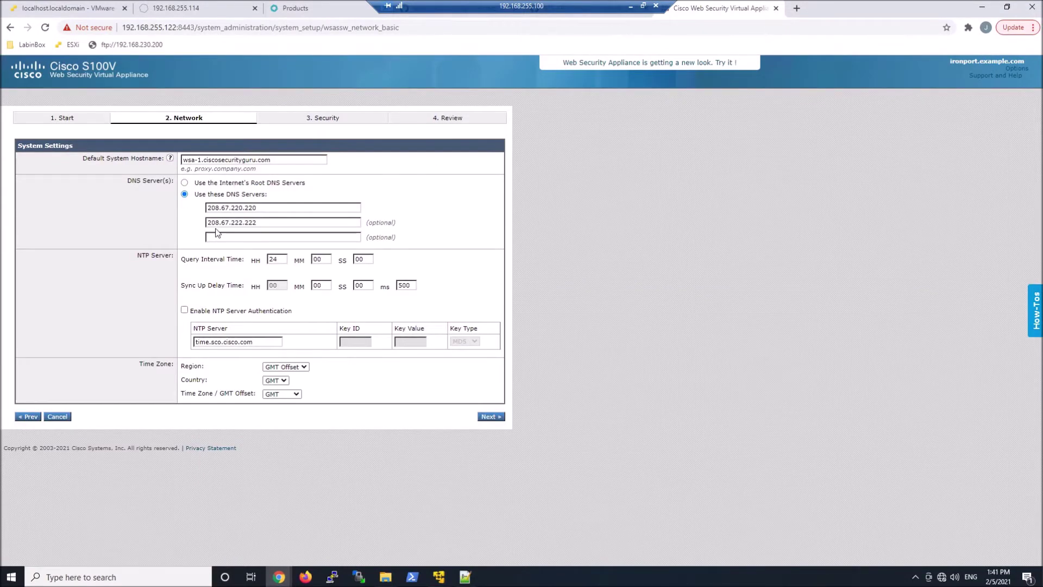
left_click(281, 393)
left_click_drag(298, 417, 302, 477)
left_click(285, 504)
left_click(491, 418)
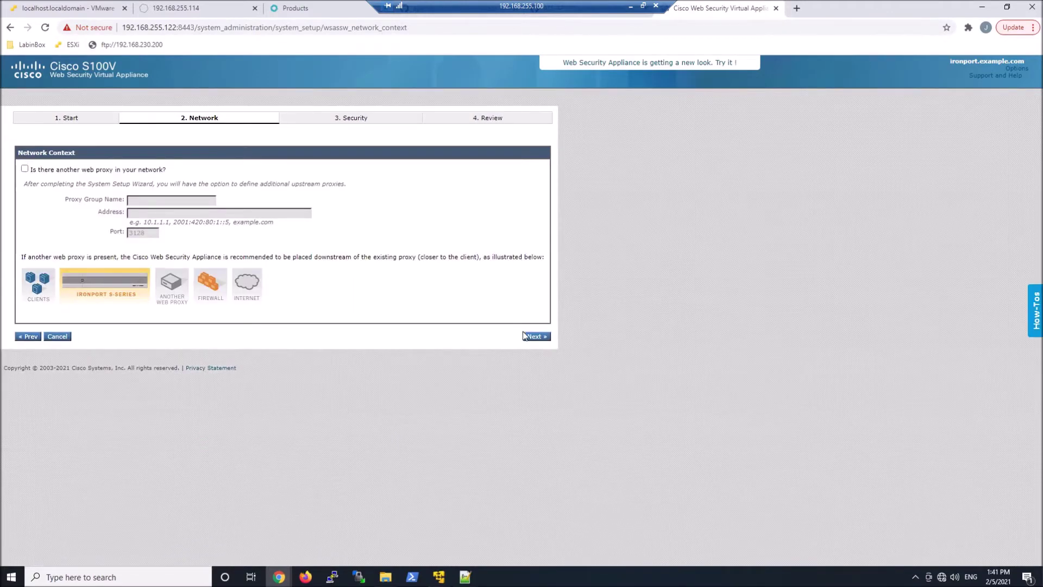
Skip the upstream proxy, set M1 to 192.168.255.177/24, and keep Duplex TAP wiring.
left_click(531, 336)
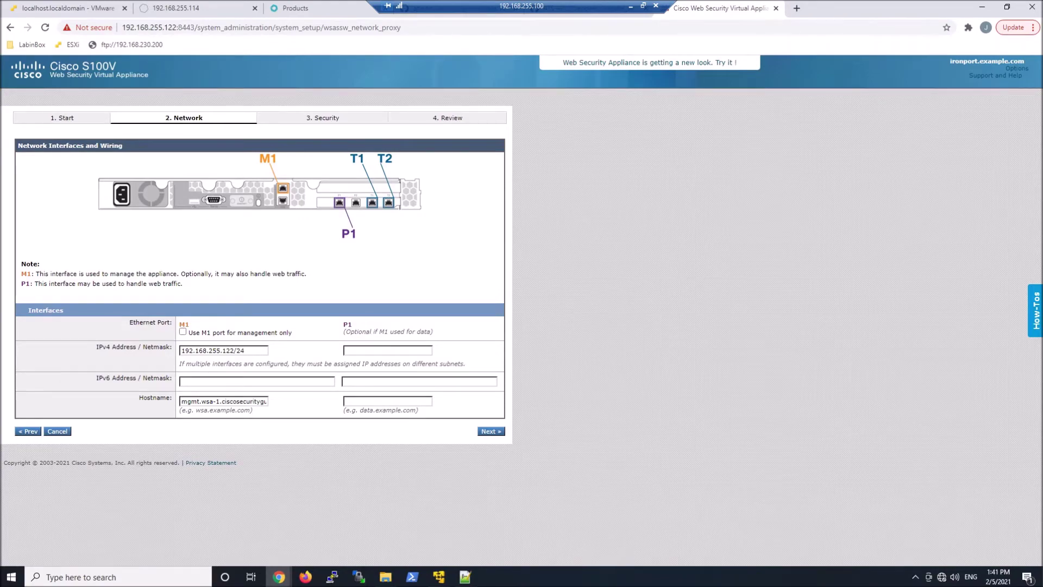
left_click(230, 351)
key("BackSpace")
key("BackSpace")
type("77")
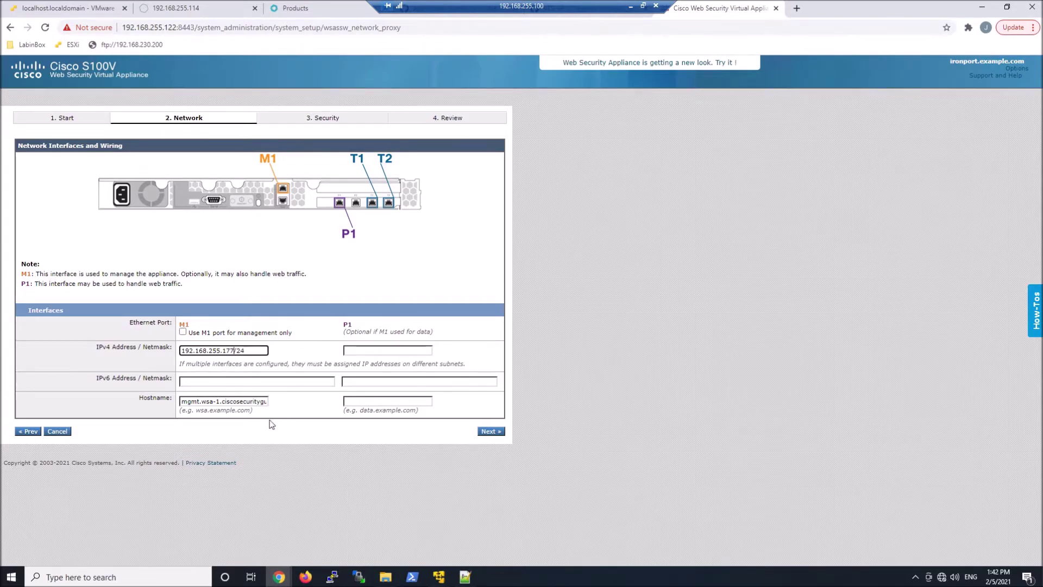
left_click(491, 430)
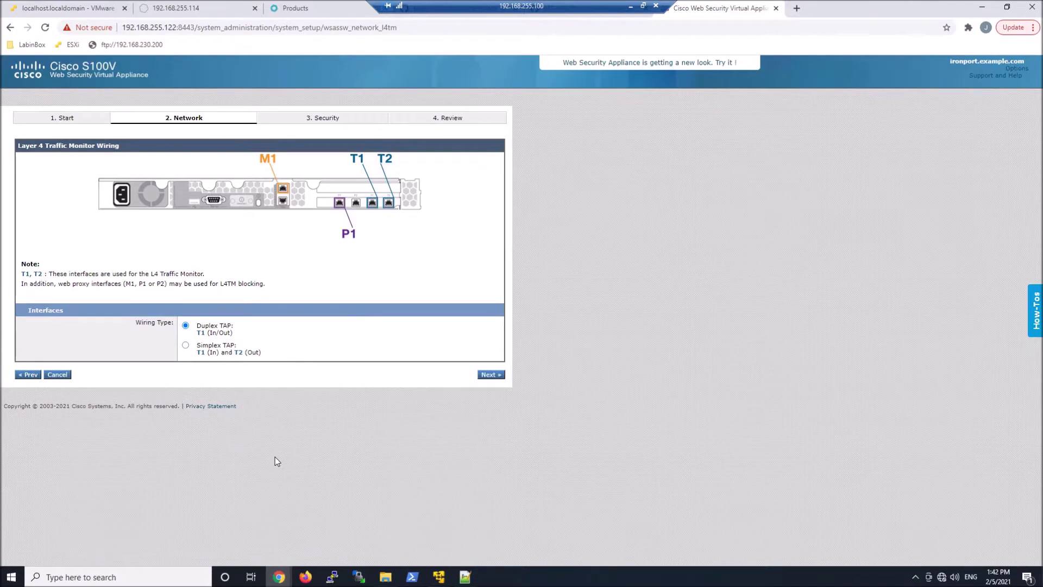
left_click(491, 374)
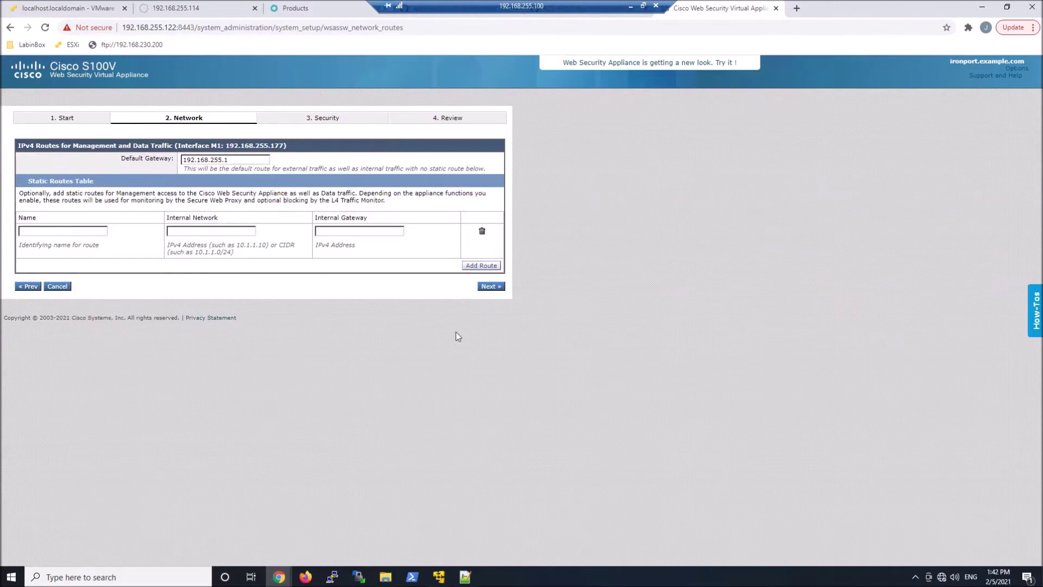
Keep gateway 192.168.255.1 and enter and confirm a custom administrator passphrase.
left_click(493, 287)
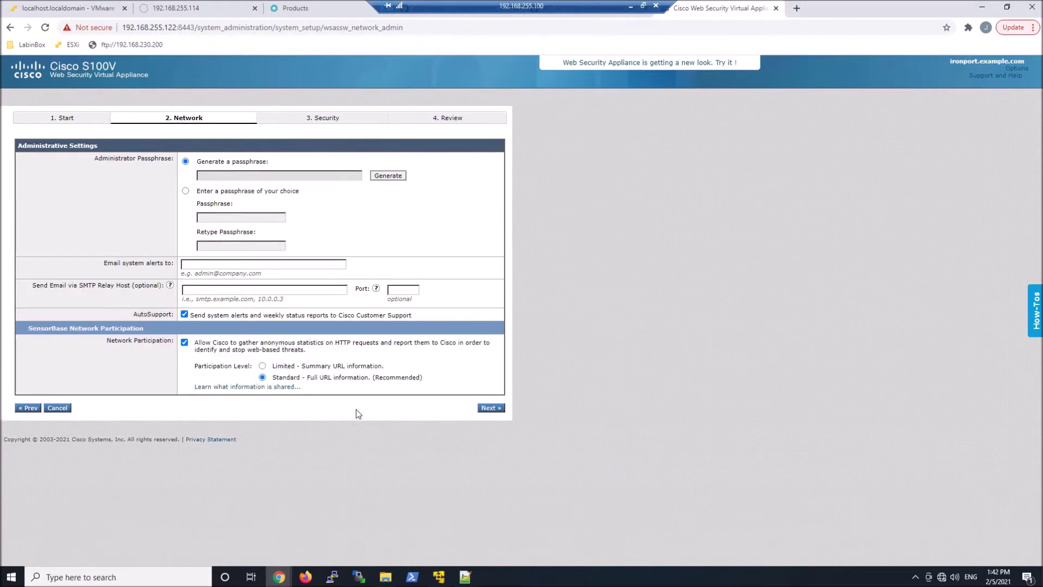
left_click(185, 191)
left_click(228, 217)
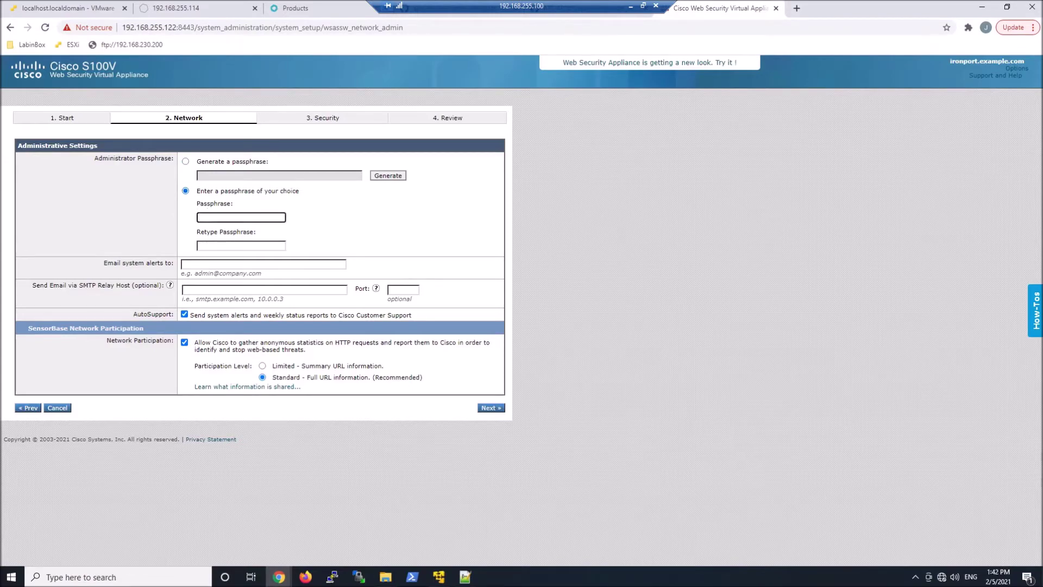
type("C1s34")
left_click(240, 246)
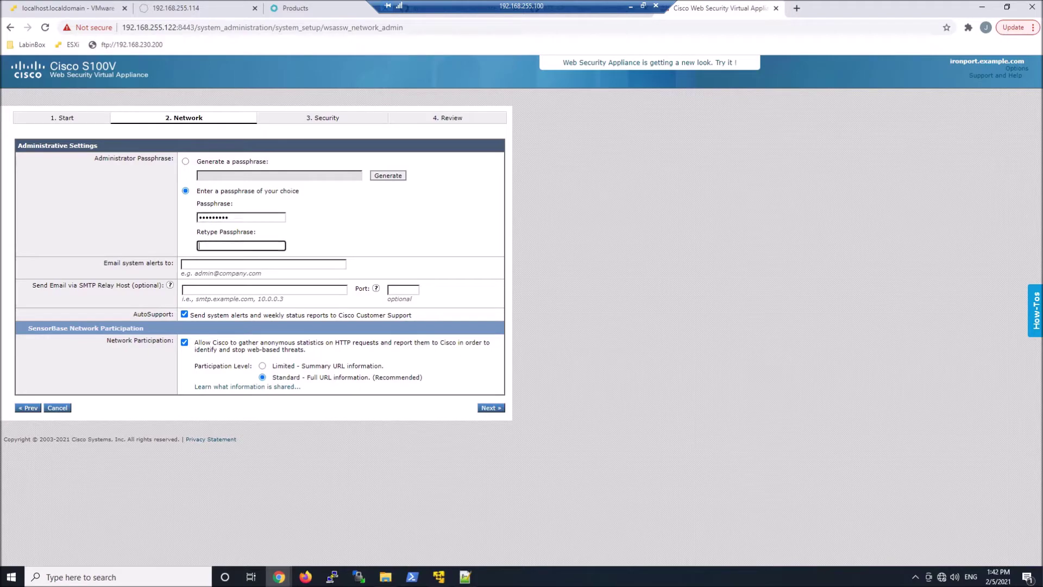
type("C1sco12")
Fill in the required alert e-mail address and submit the administrative settings.
left_click(488, 409)
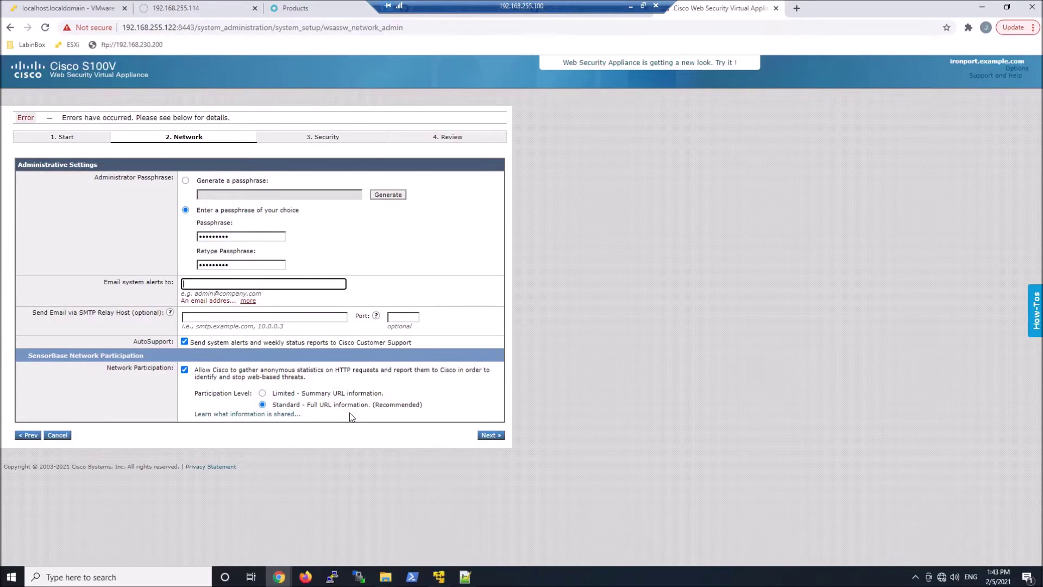
left_click(485, 435)
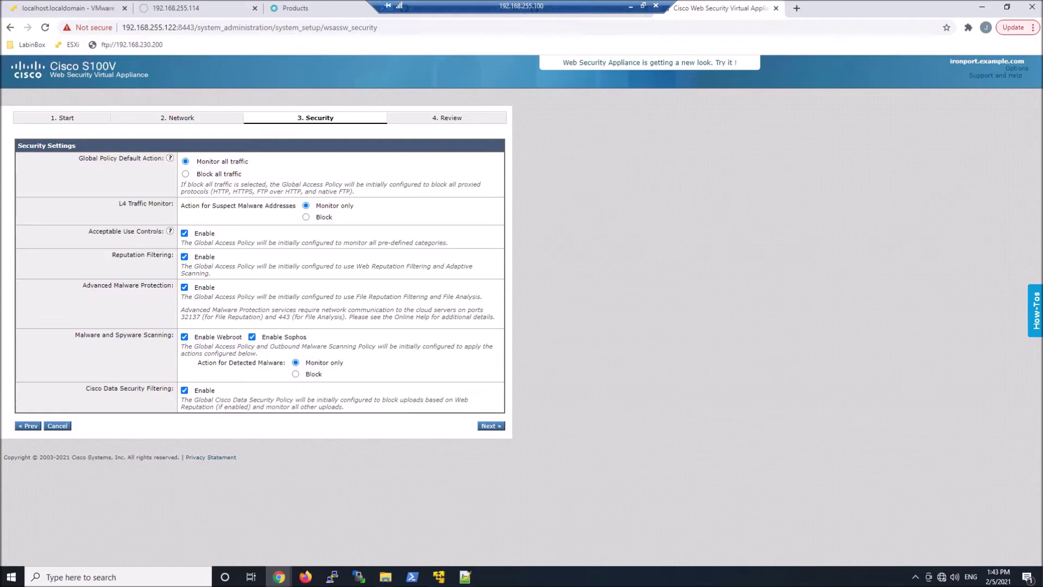
Accept default security settings and install the reviewed configuration.
left_click(490, 426)
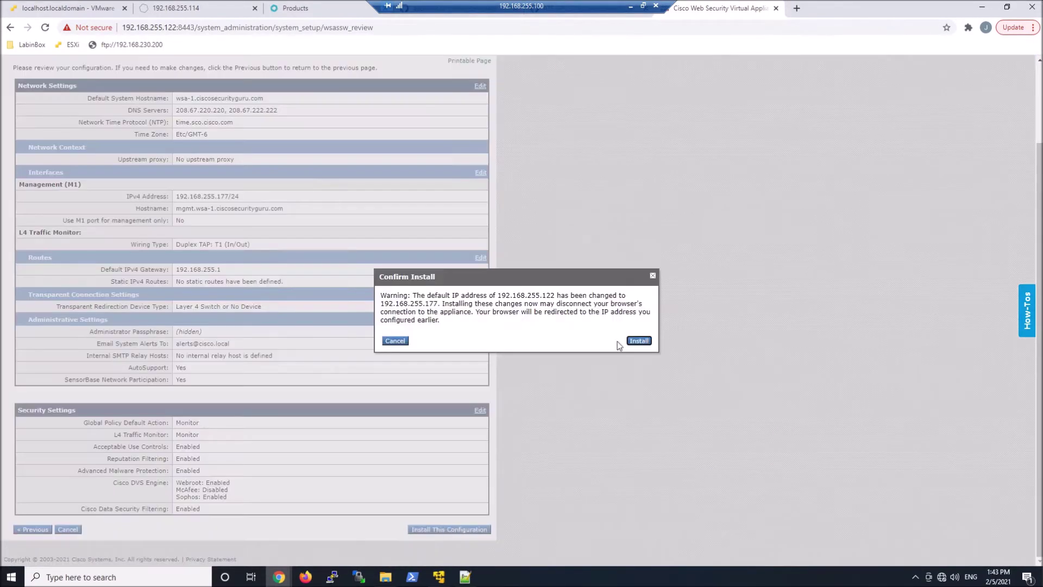
left_click(640, 341)
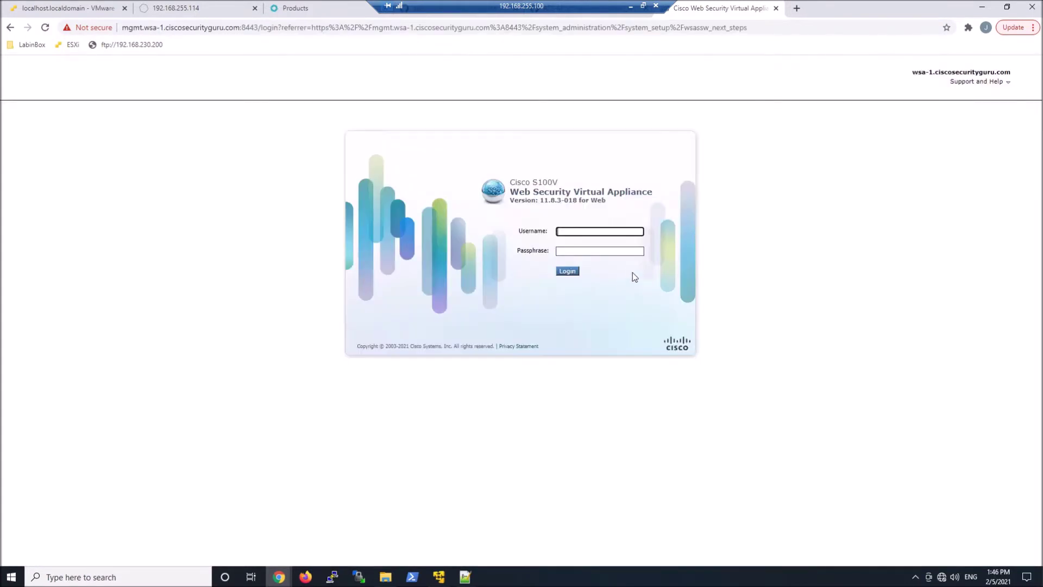
Log back in as administrator and start adding a custom URL category.
type("admin")
key("Tab")
key("ctrl+v")
left_click(565, 274)
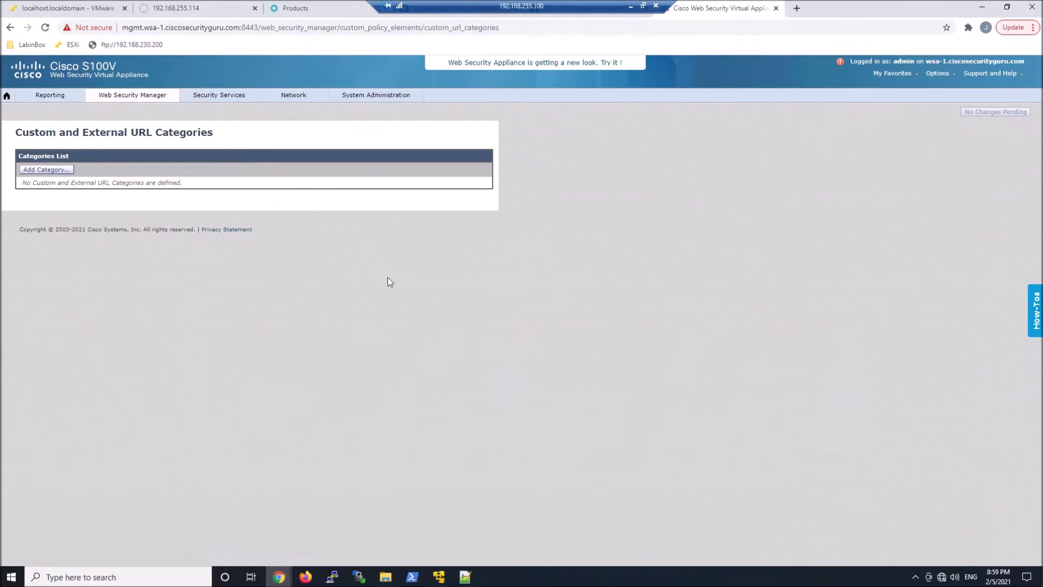
left_click(51, 171)
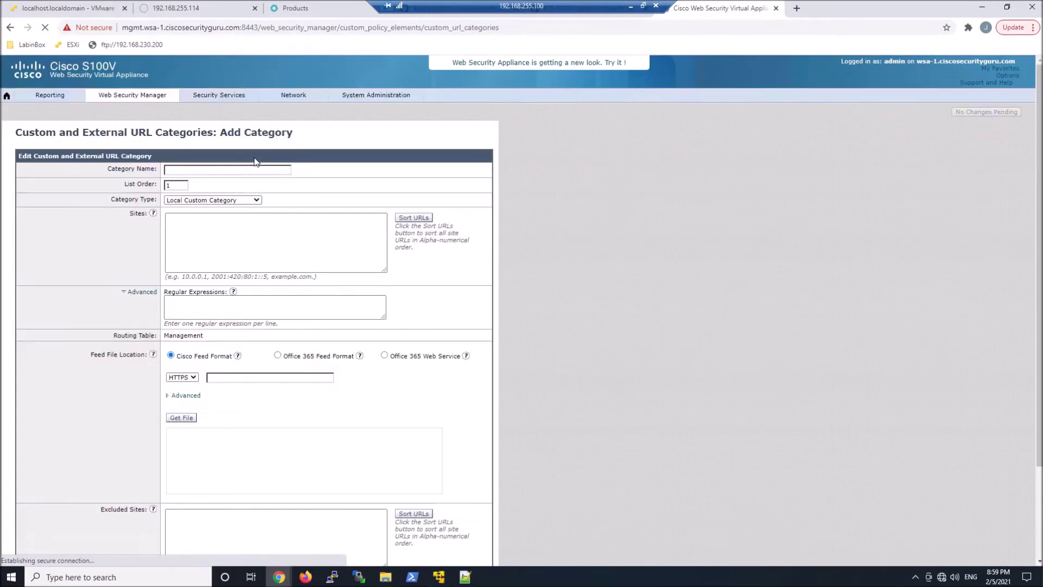
Create category ProxyChainBypassList from the pasted bypass domains, sorted alphabetically.
left_click(256, 169)
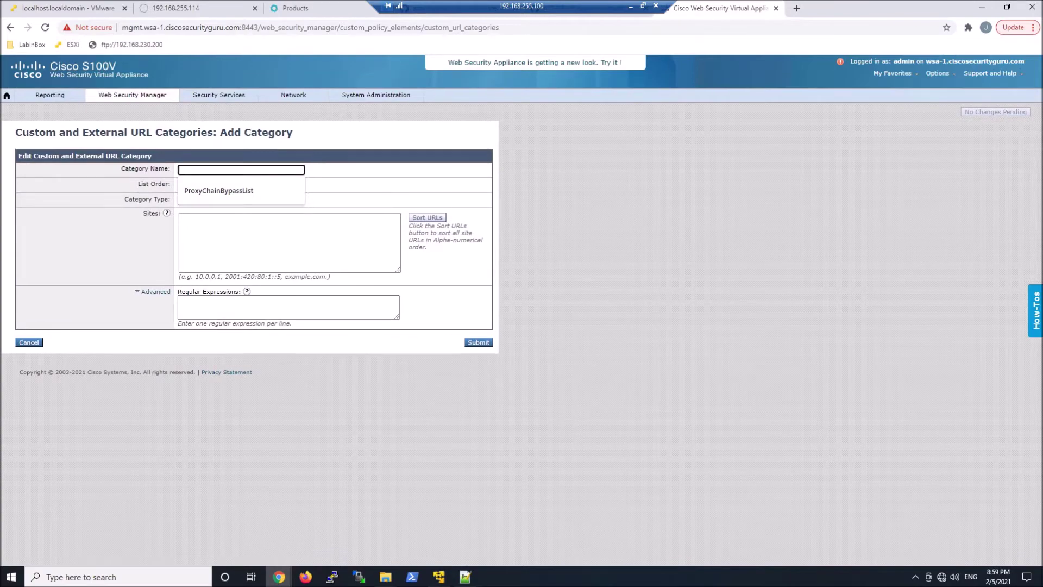
left_click(262, 192)
left_click(288, 242)
key("ctrl+v")
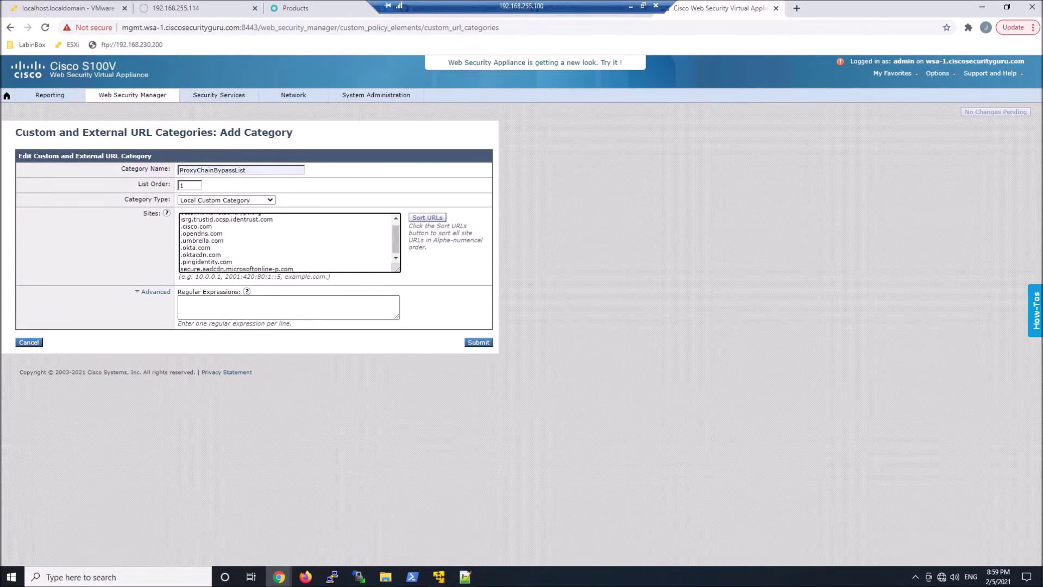
left_click(428, 218)
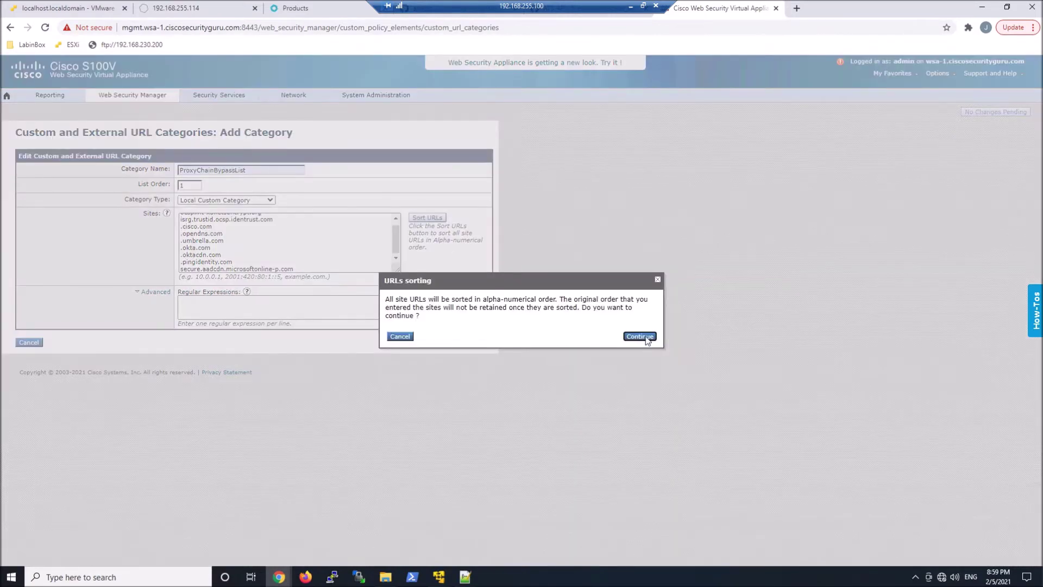
left_click(640, 337)
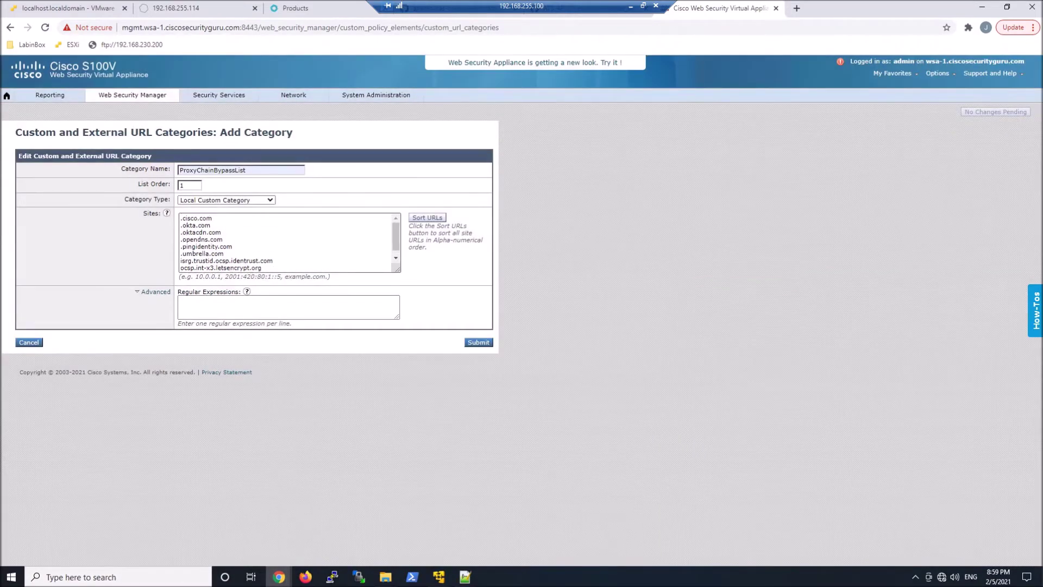
left_click(479, 346)
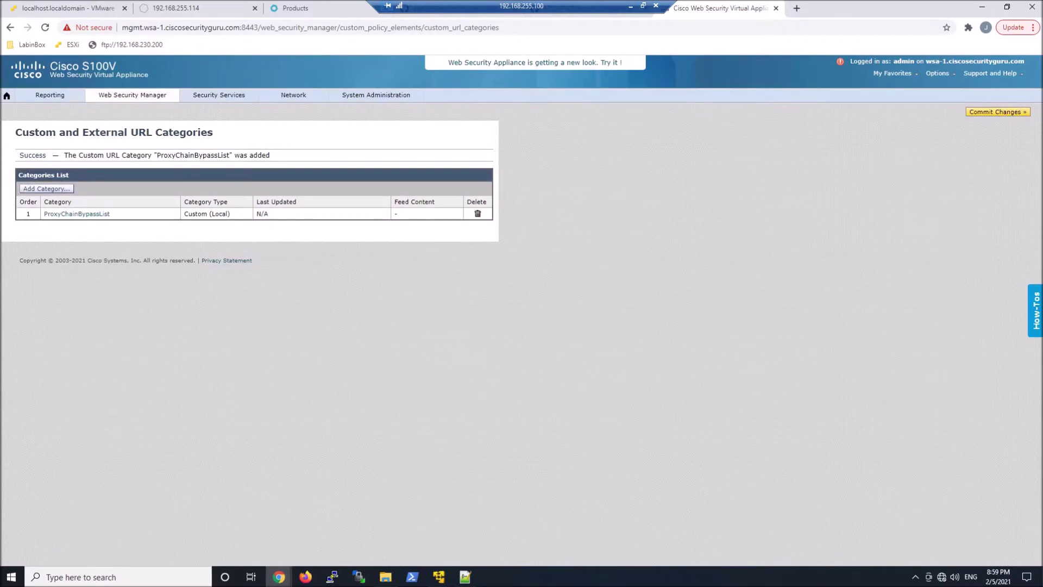
Go to Web Security Manager > Routing Policies.
mouse_move(128, 102)
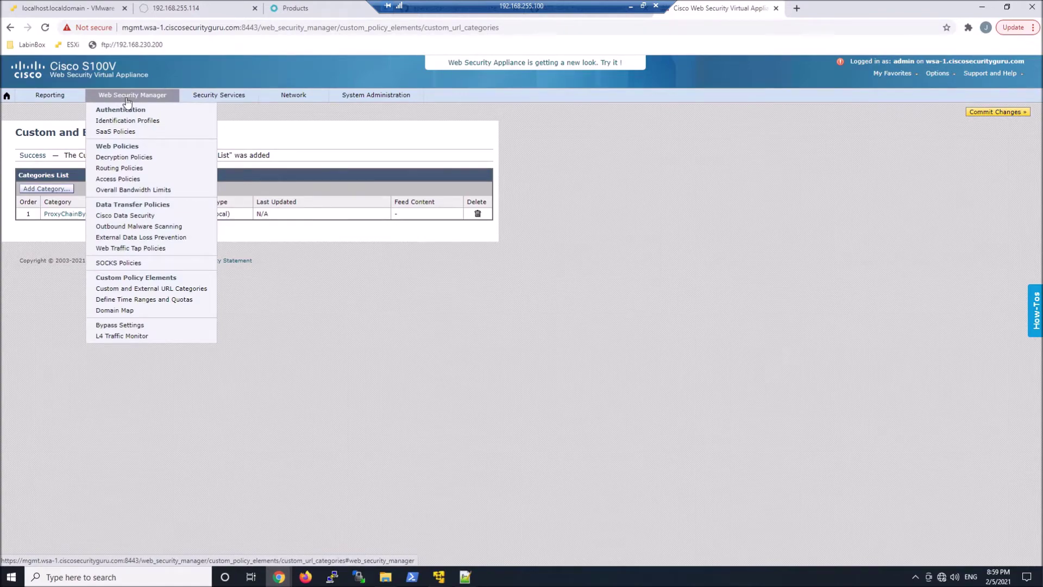
left_click(119, 168)
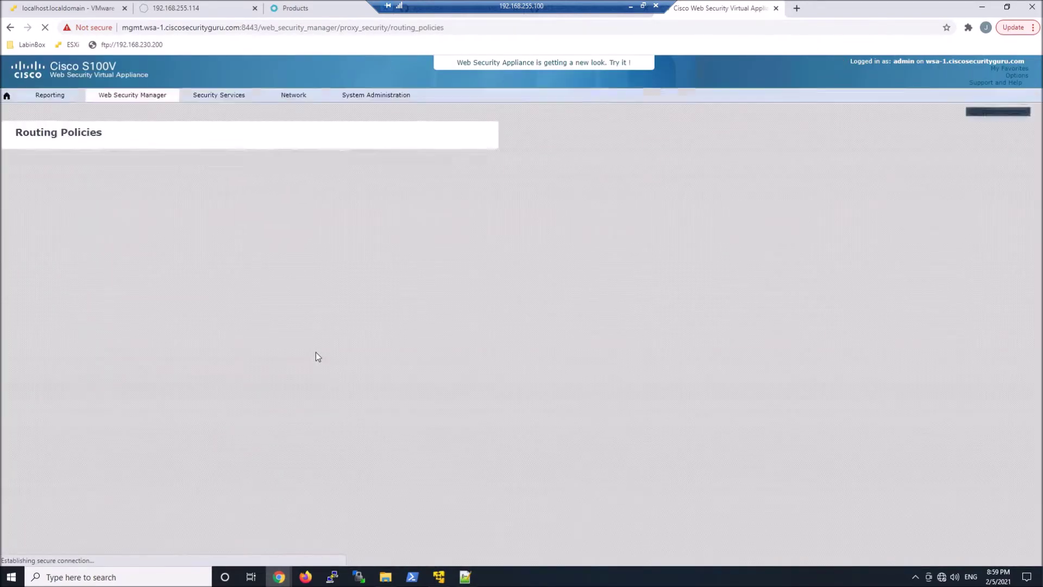
Start a new routing policy named BypassProxyChain and expand its Advanced membership criteria.
left_click(39, 170)
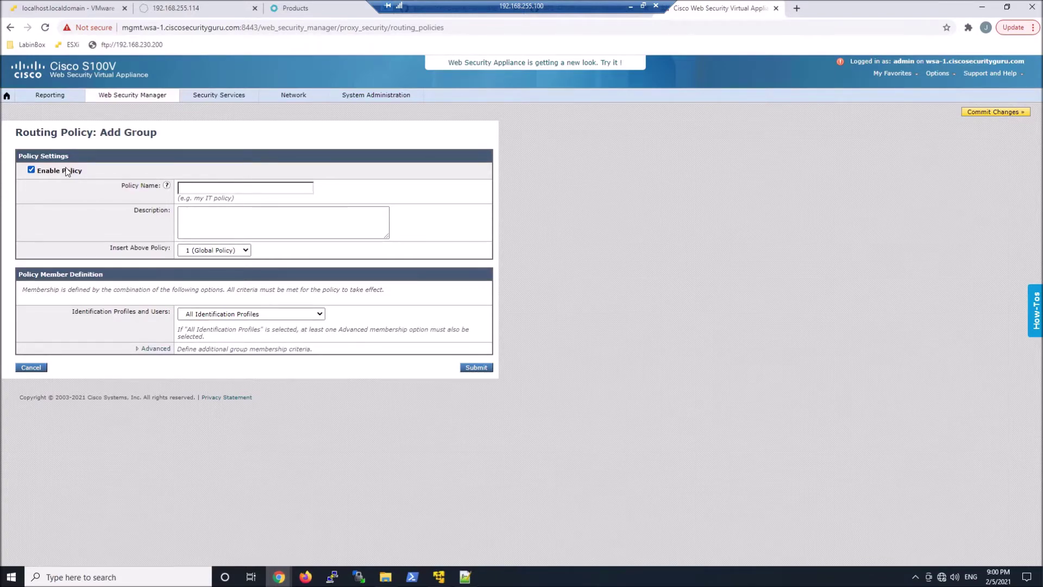
left_click(245, 188)
type("B")
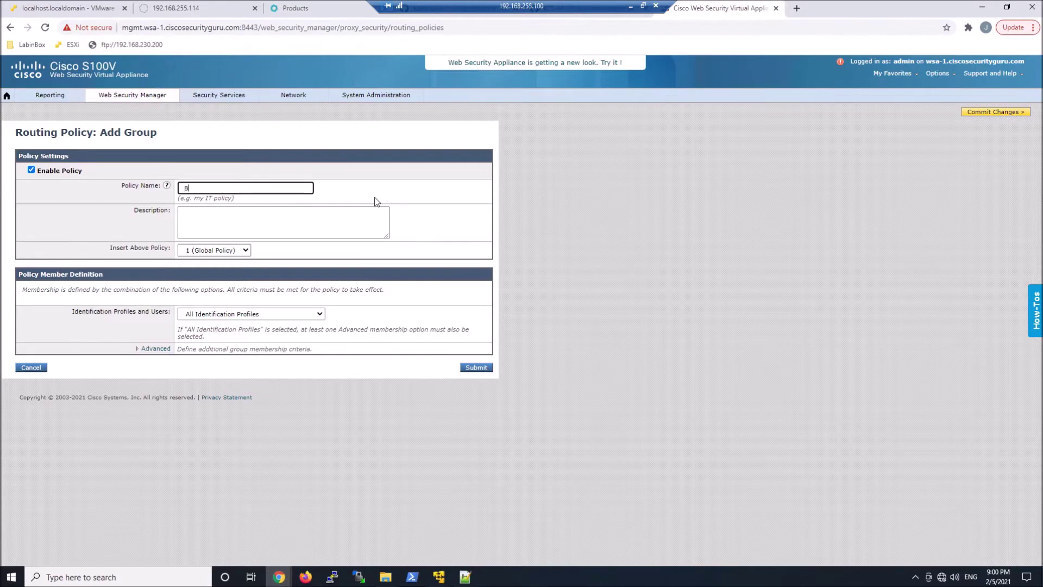
type("ypassProxyChain")
left_click(155, 348)
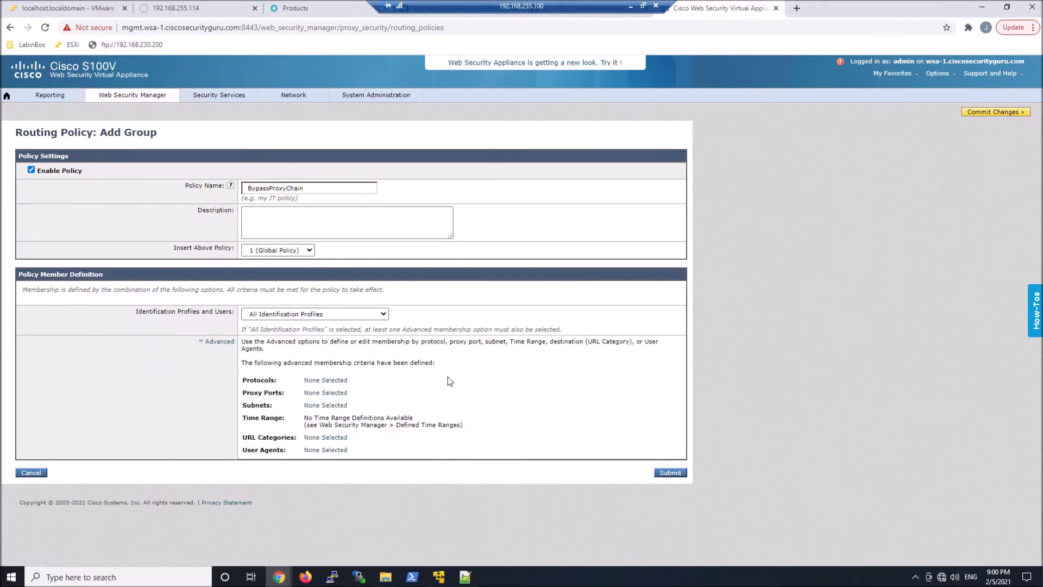
Set the policy's URL category membership to ProxyChainBypassList and submit BypassProxyChain.
left_click(324, 439)
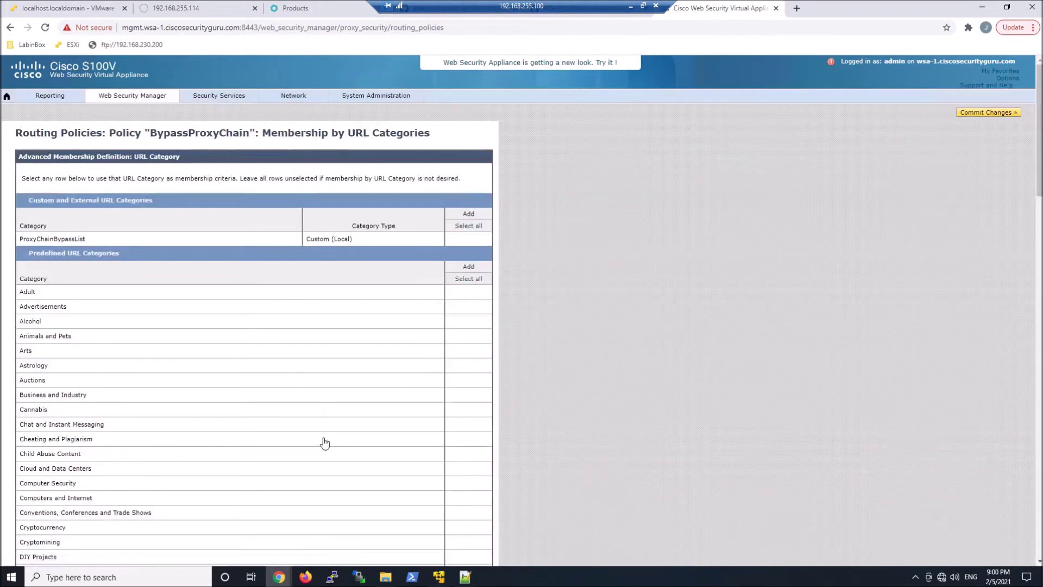
left_click(470, 240)
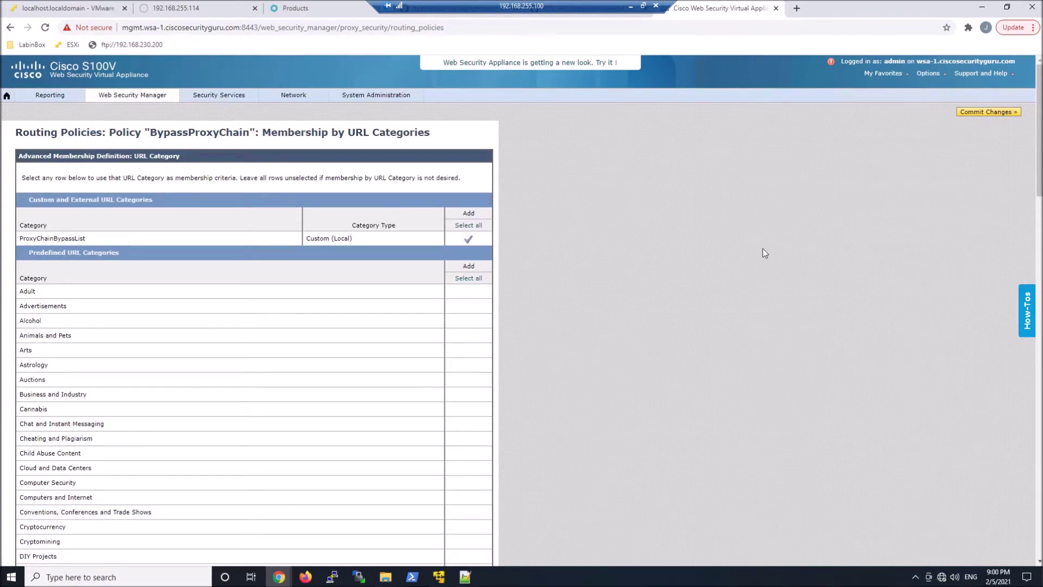
scroll(625, 288, "down", 17)
scroll(578, 399, "down", 5)
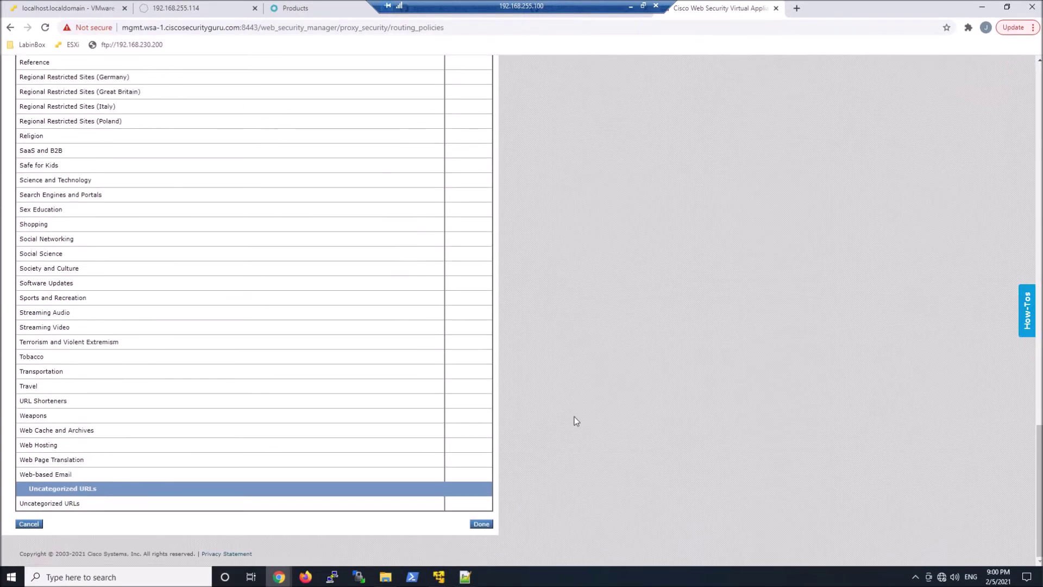
left_click(480, 524)
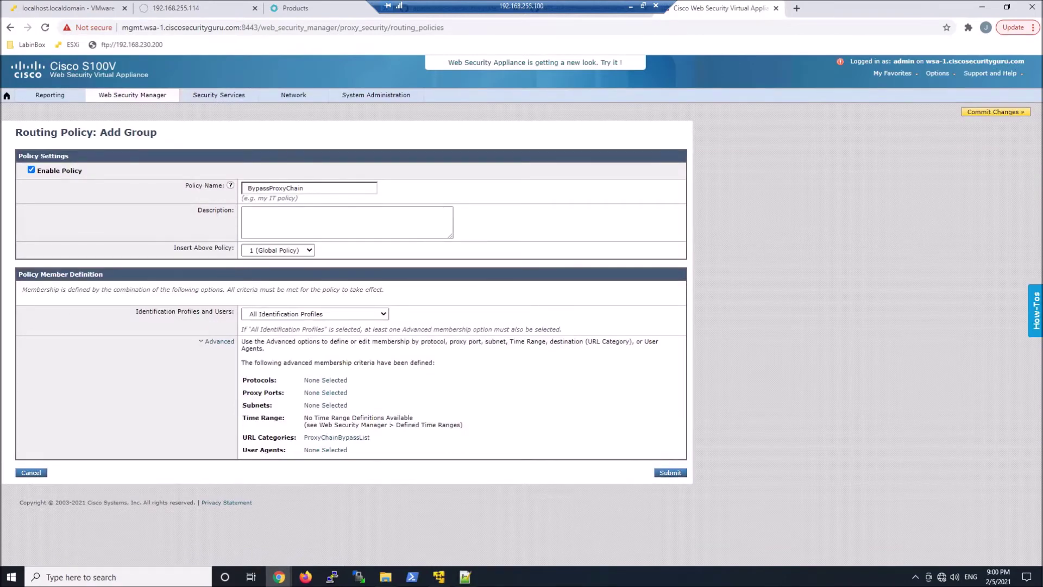
left_click(679, 474)
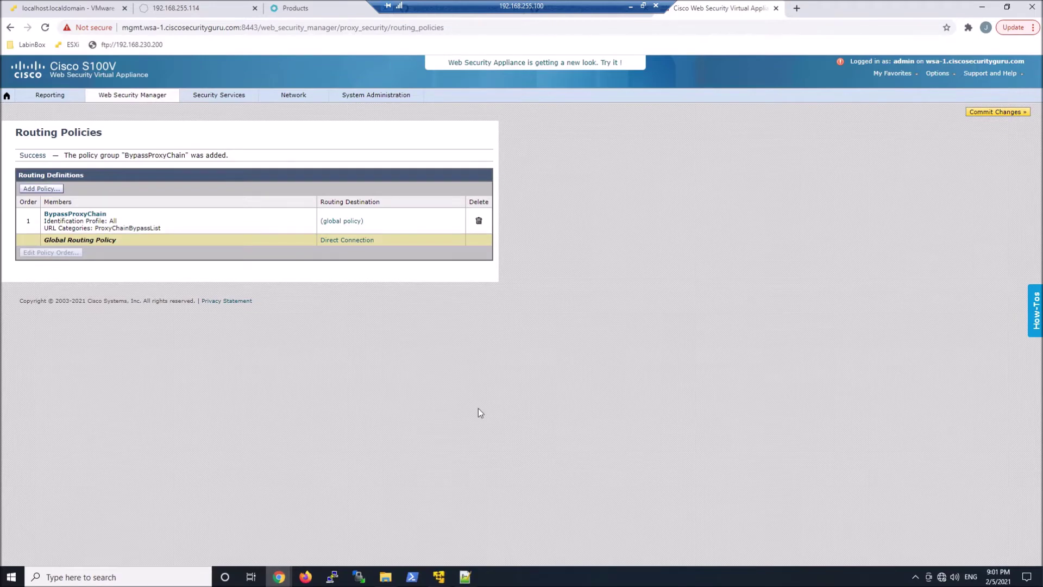
Start another routing policy named UMBALLHTTP and expand its Advanced membership criteria.
left_click(46, 191)
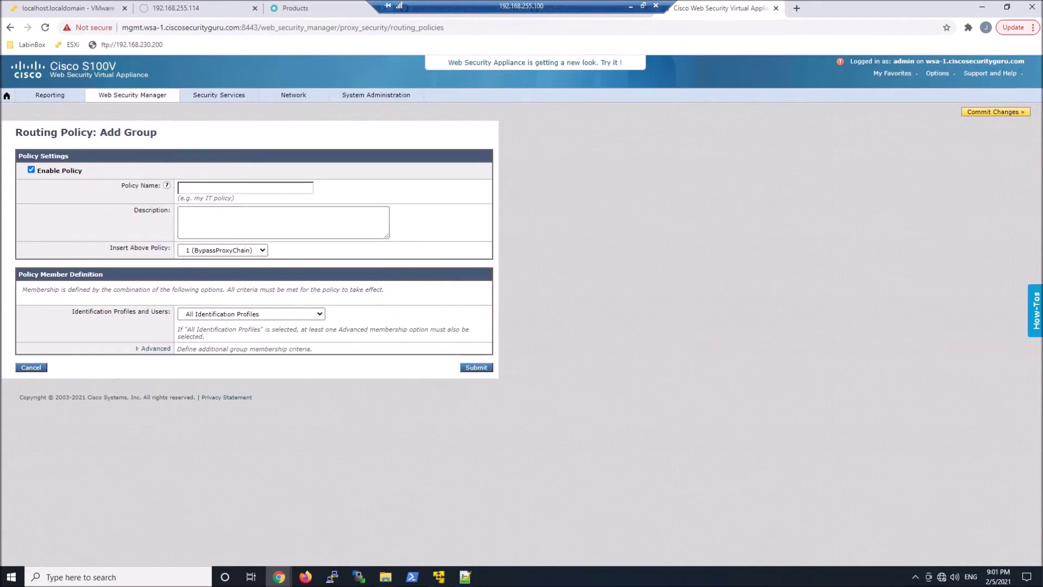
left_click(185, 188)
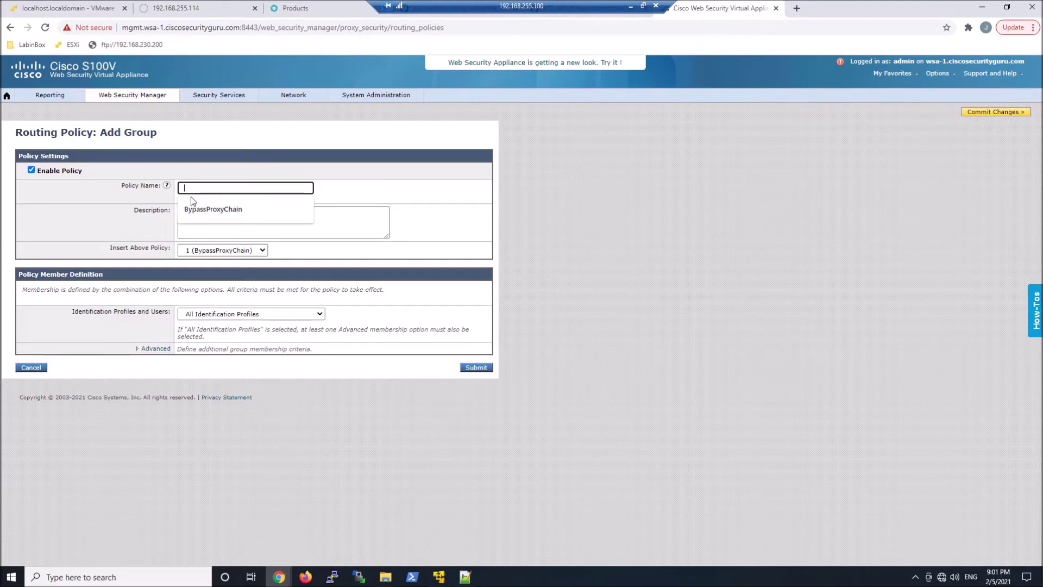
type("UMB")
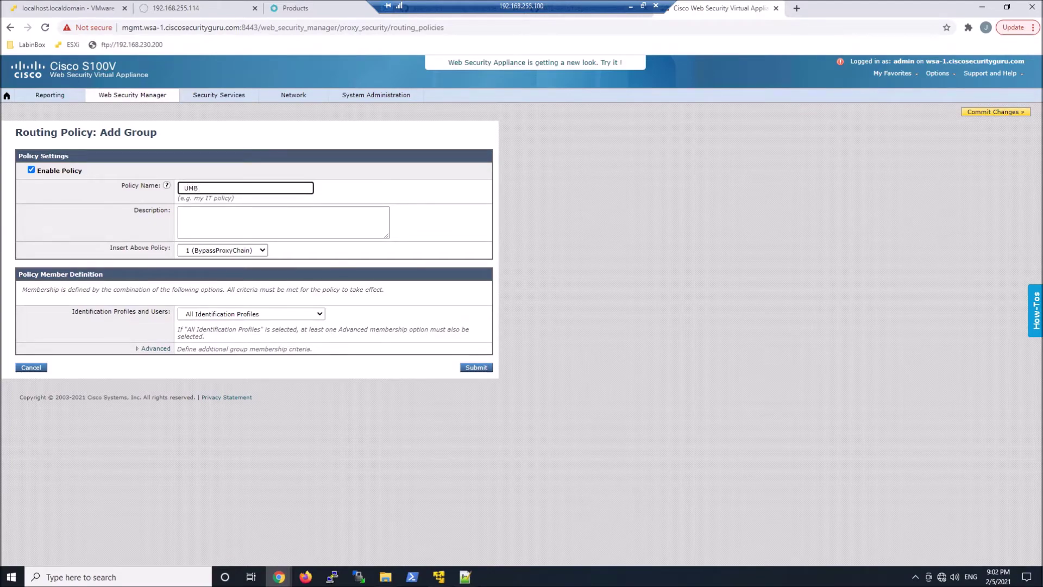
type("ALLHTTP")
left_click(148, 349)
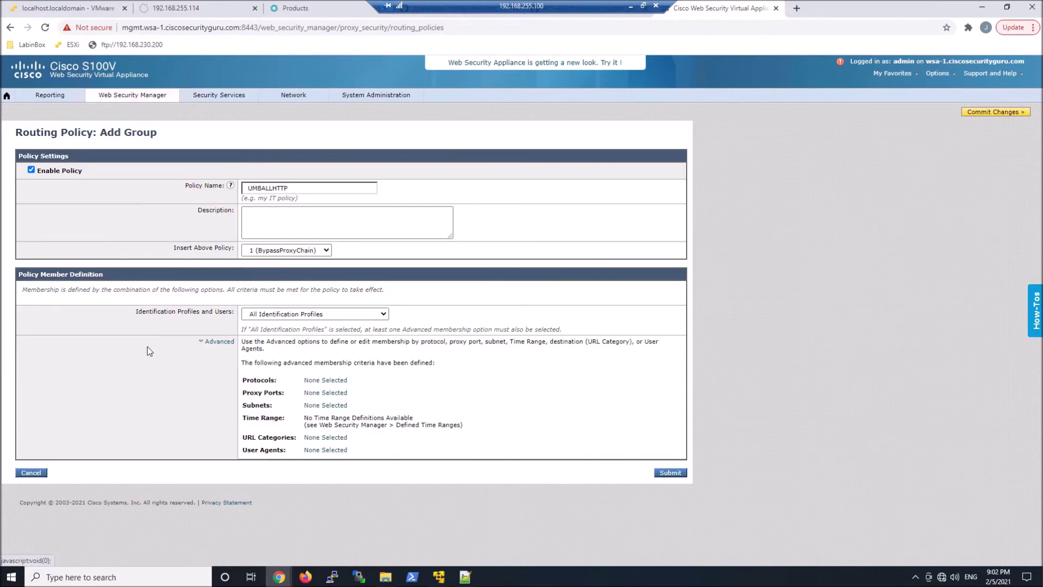
Limit UMBALLHTTP to HTTP protocol, insert it above the Global Policy, and submit.
left_click(320, 380)
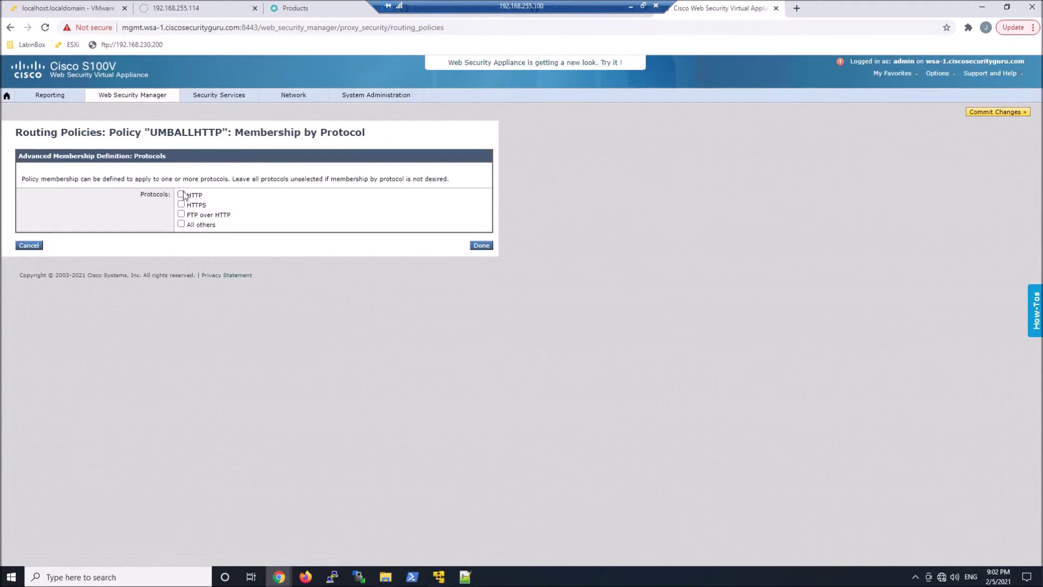
left_click(181, 194)
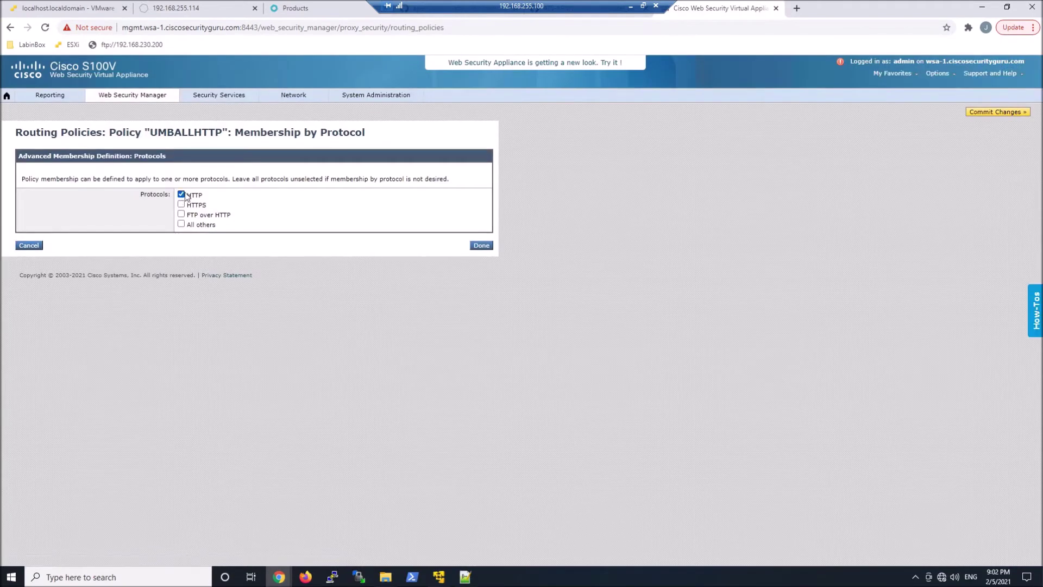
left_click(480, 246)
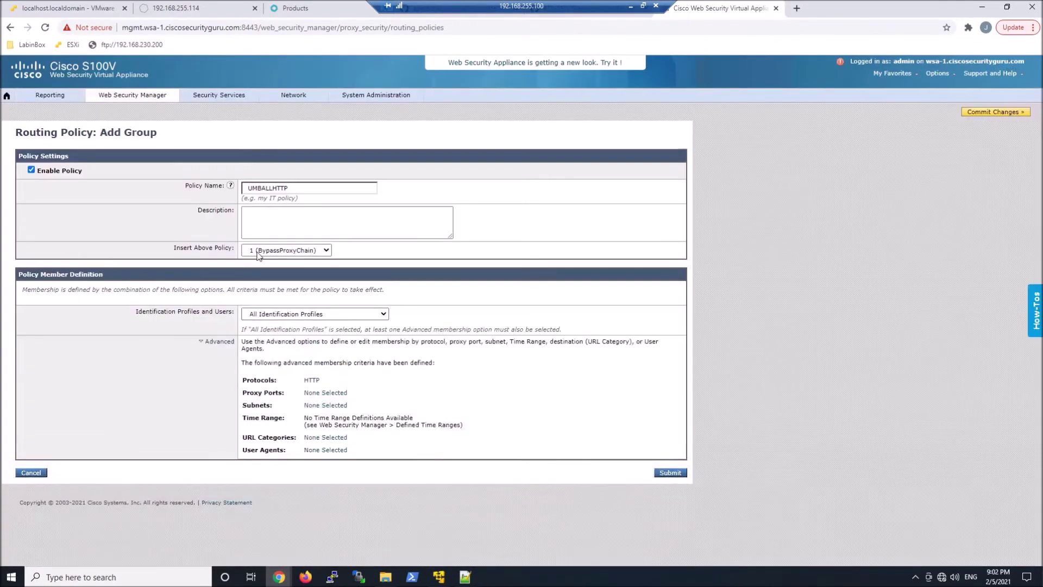
left_click(276, 251)
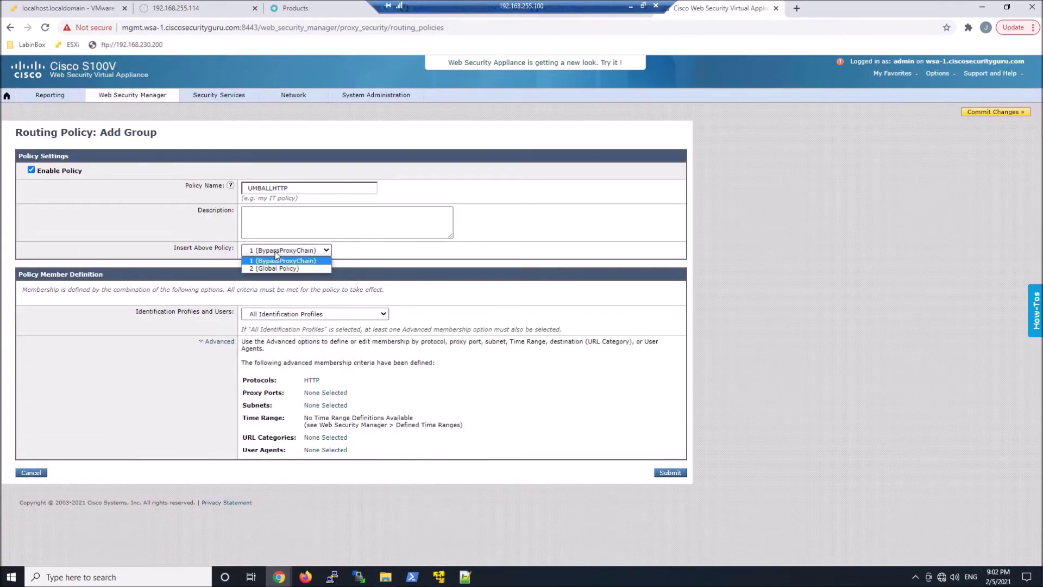
left_click(273, 268)
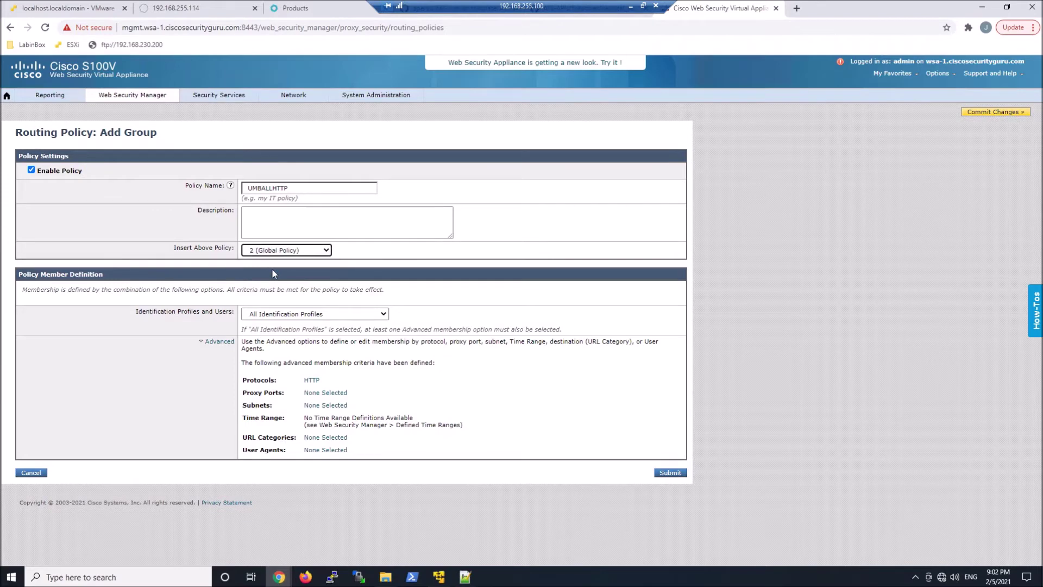
left_click(669, 472)
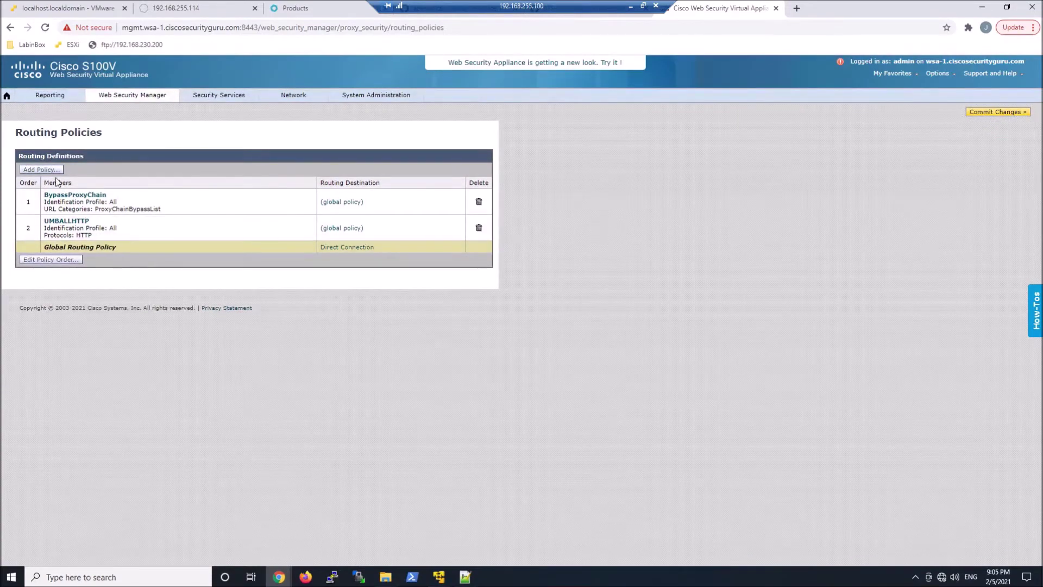
Start a routing policy named UMBALLHTTPS, inserted just above the Global Policy.
left_click(52, 170)
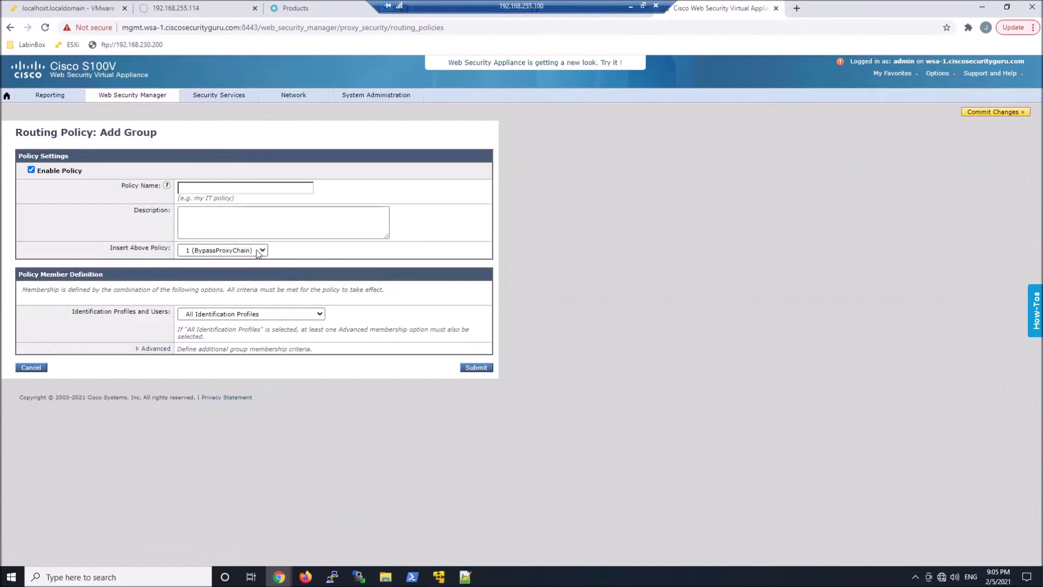
left_click(244, 188)
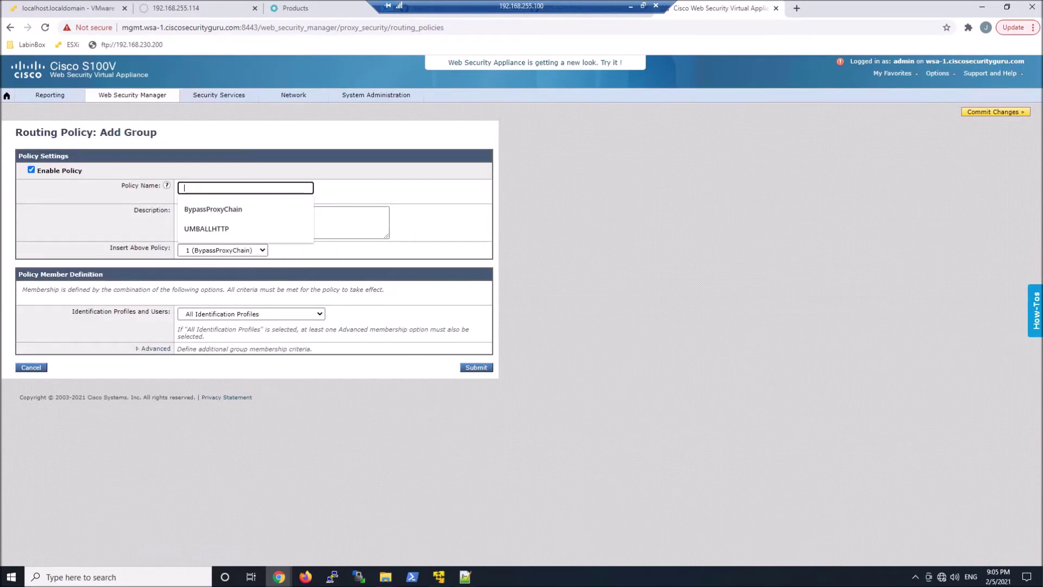
type("UMBAL")
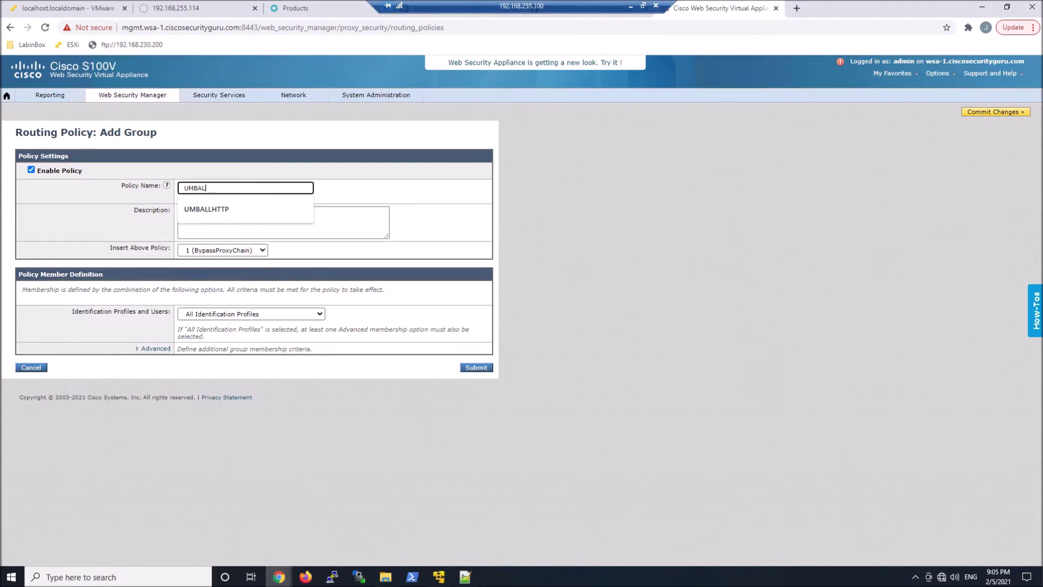
type("LHTTPS")
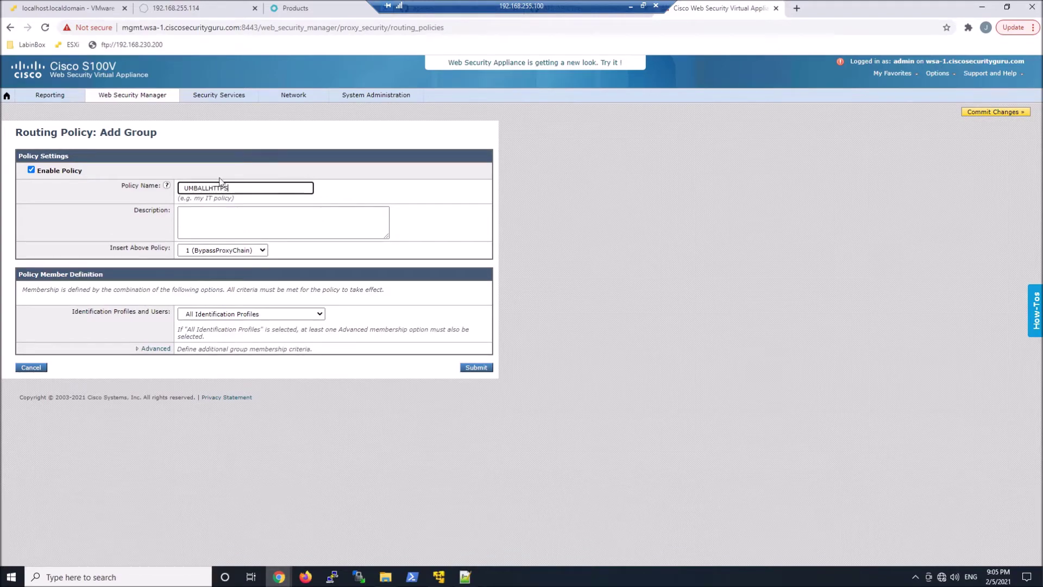
left_click(255, 250)
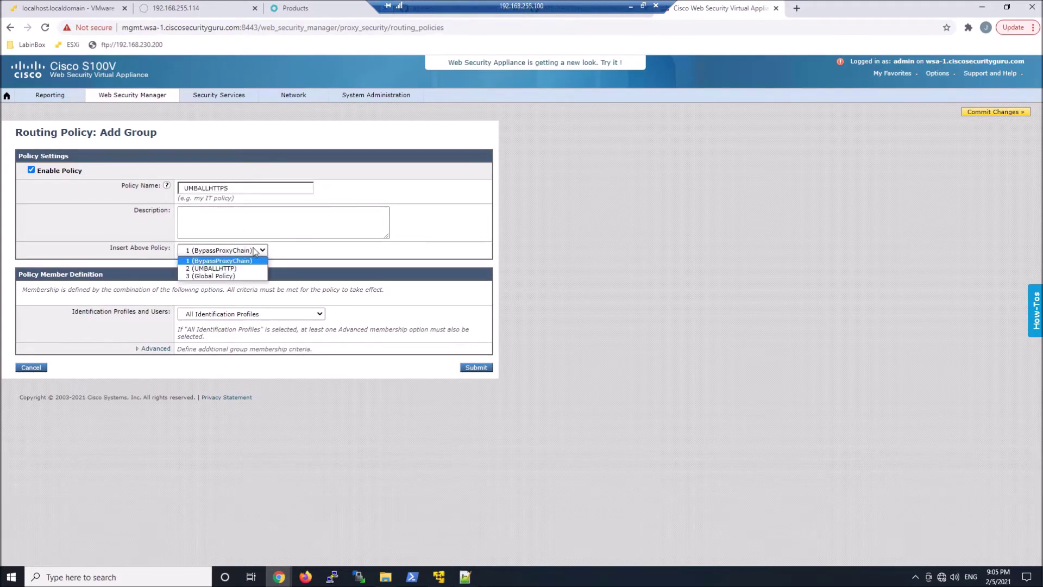
left_click(234, 276)
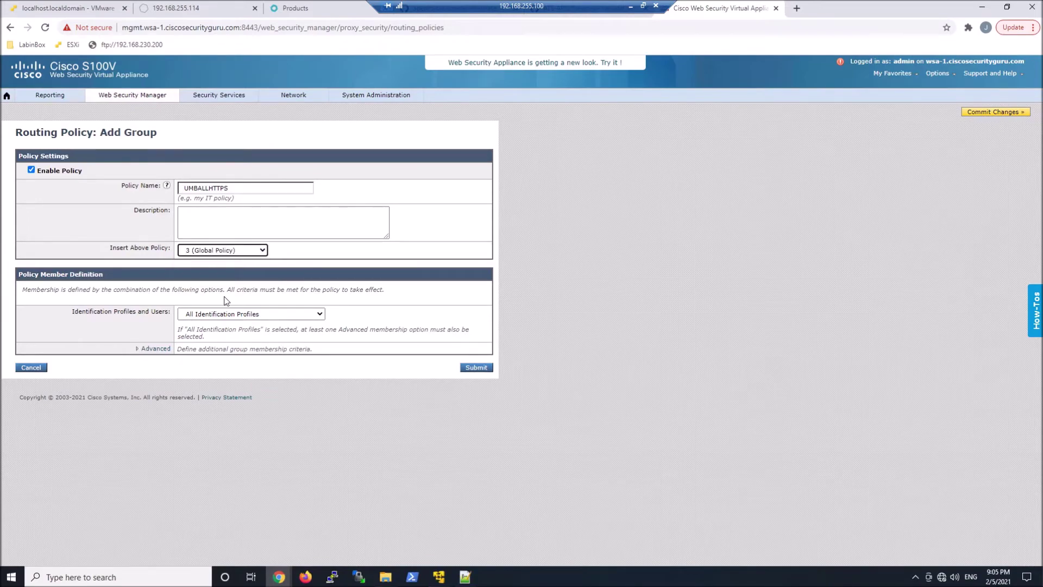
Set UMBALLHTTPS membership to the HTTPS protocol and submit the policy.
left_click(153, 356)
left_click(153, 348)
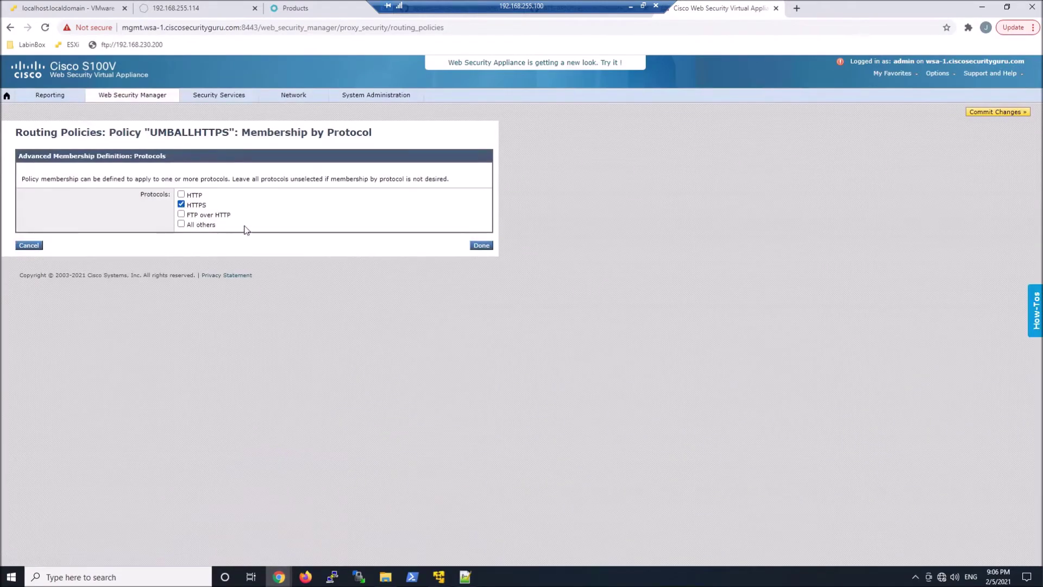
left_click(481, 246)
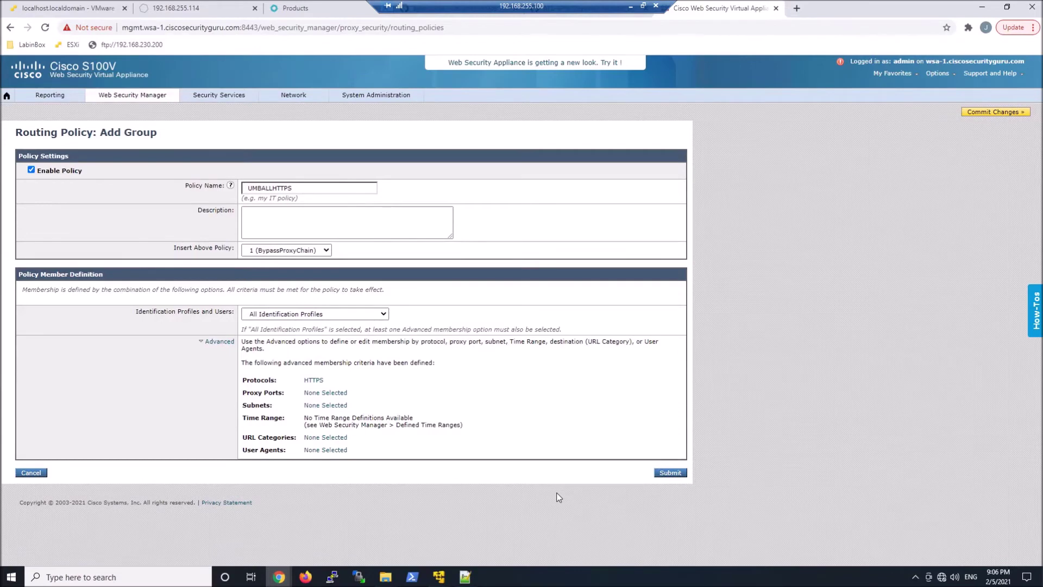
left_click(669, 472)
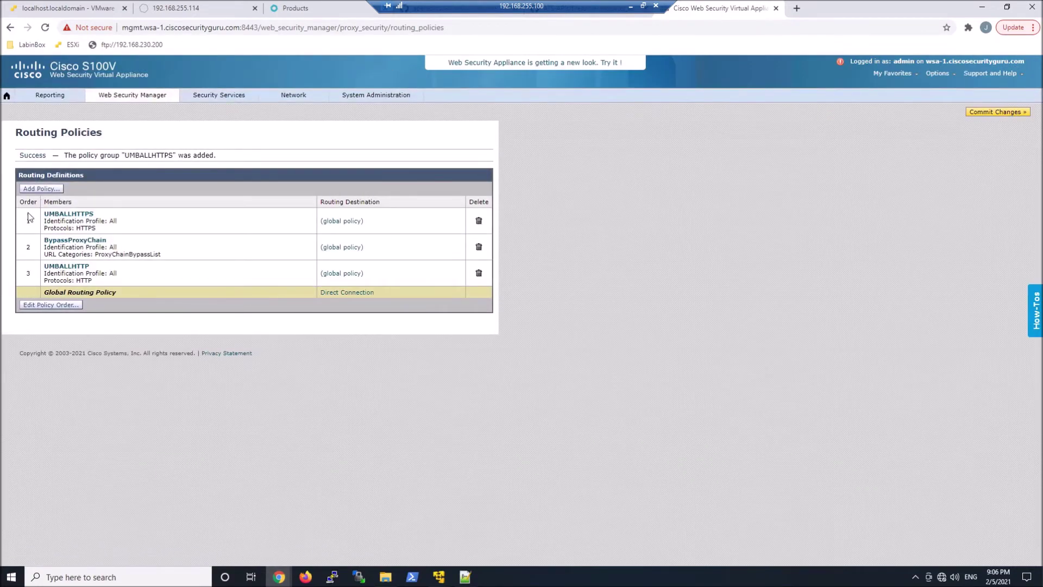
Reorder the routing policies so UMBALLHTTPS sits below UMBALLHTTP.
left_click(48, 306)
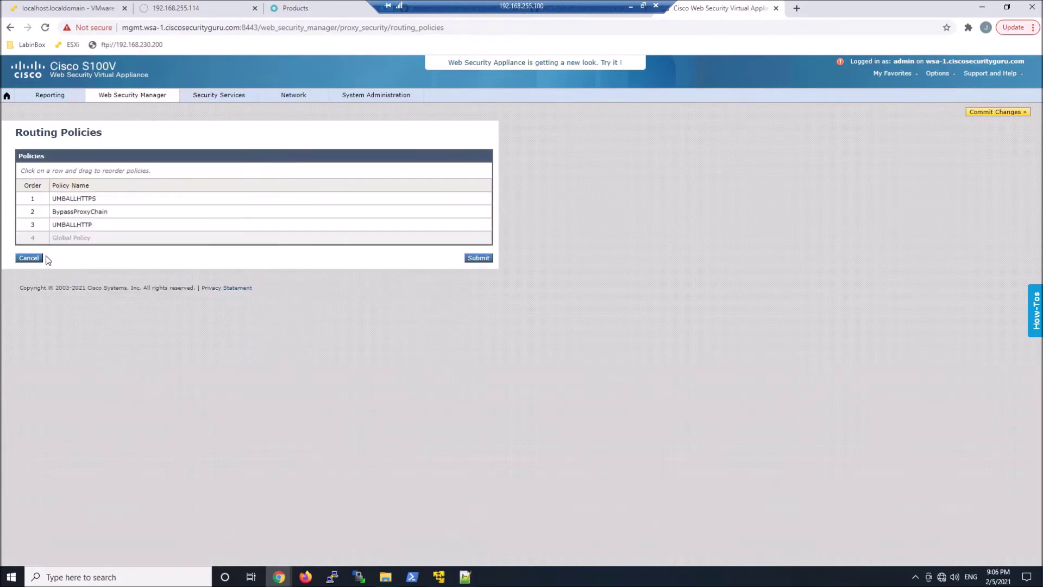
left_click_drag(41, 201, 38, 232)
left_click(478, 257)
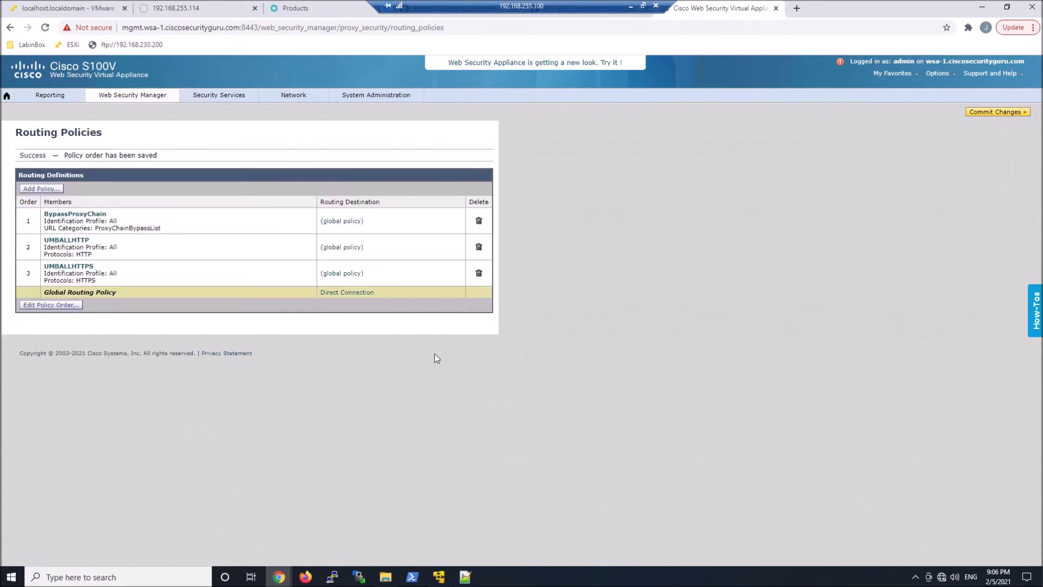
Set BypassProxyChain's routing destination to Direct Connection and submit.
left_click(341, 221)
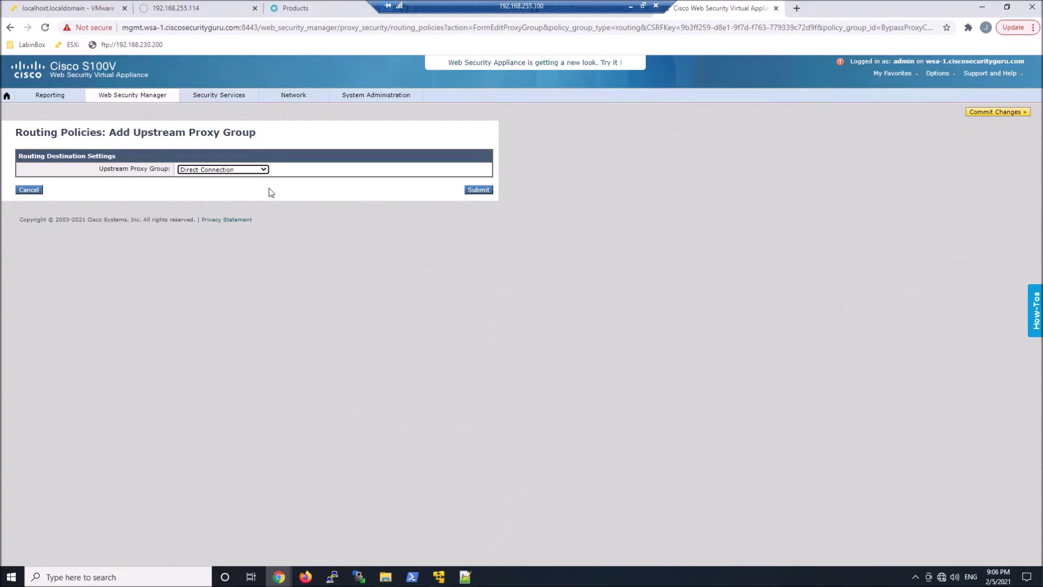
left_click(474, 190)
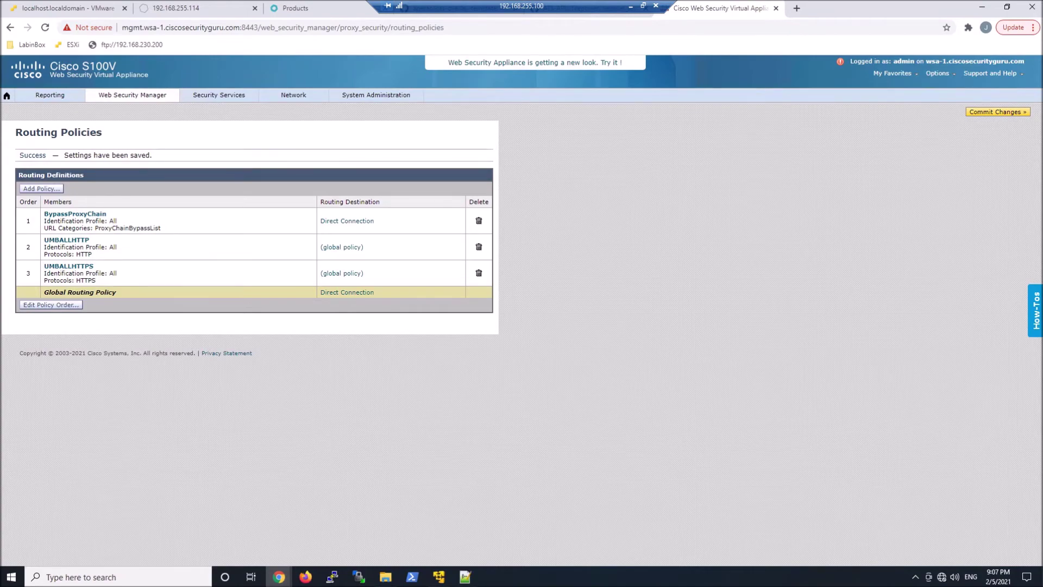
mouse_move(293, 95)
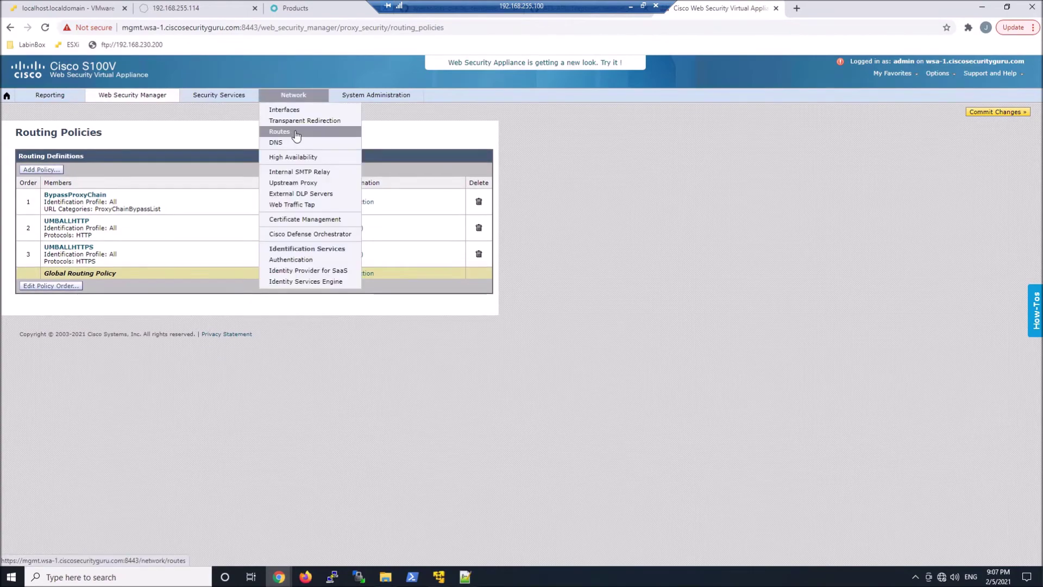
Rename proxy group Umbrella SASE to Umbrella SASE HTTP, delete its port 443 server, and submit.
left_click(302, 182)
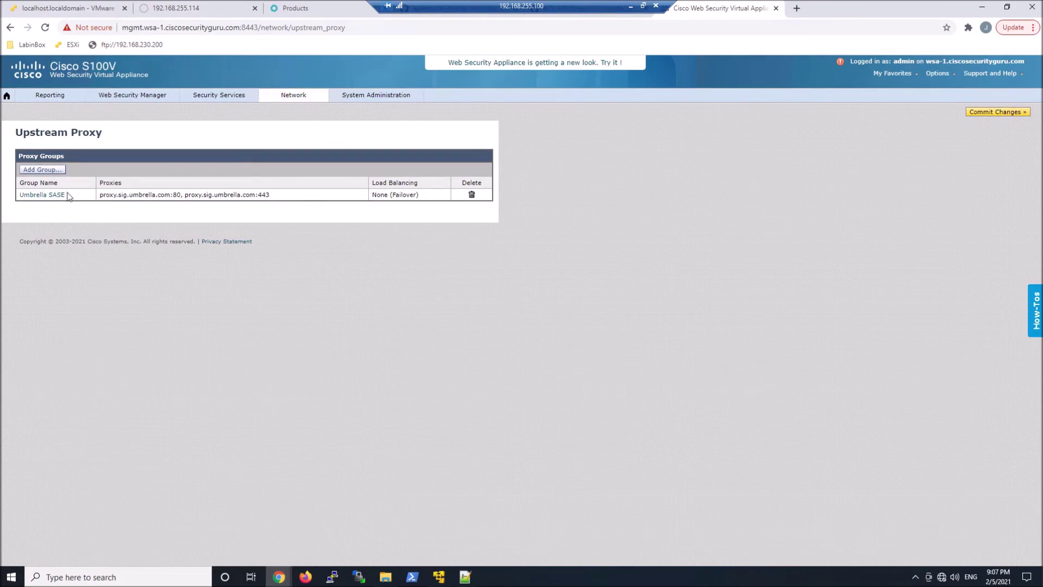
left_click(50, 194)
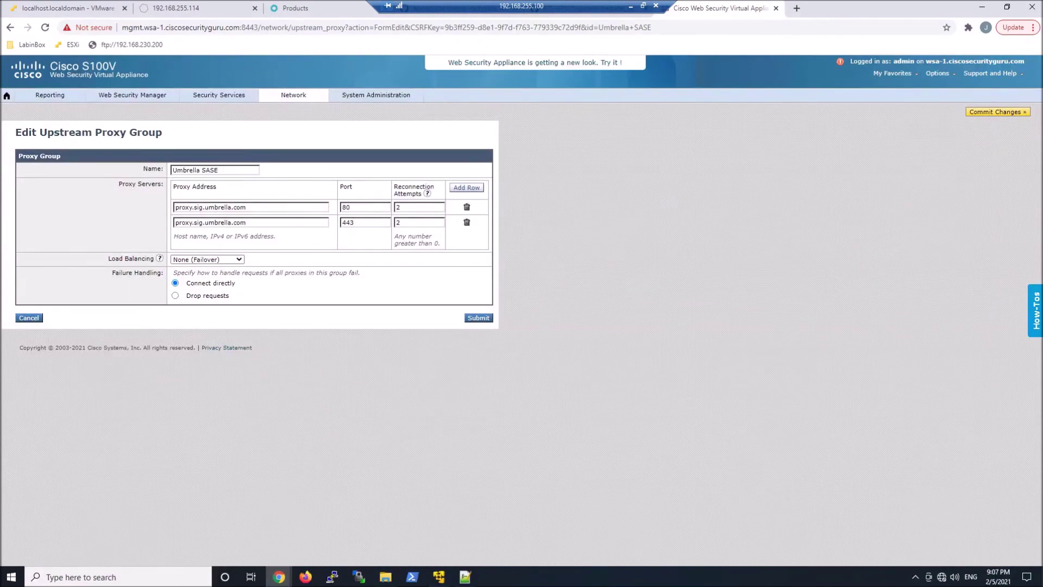
left_click(241, 170)
left_click(466, 223)
left_click_drag(329, 224, 155, 224)
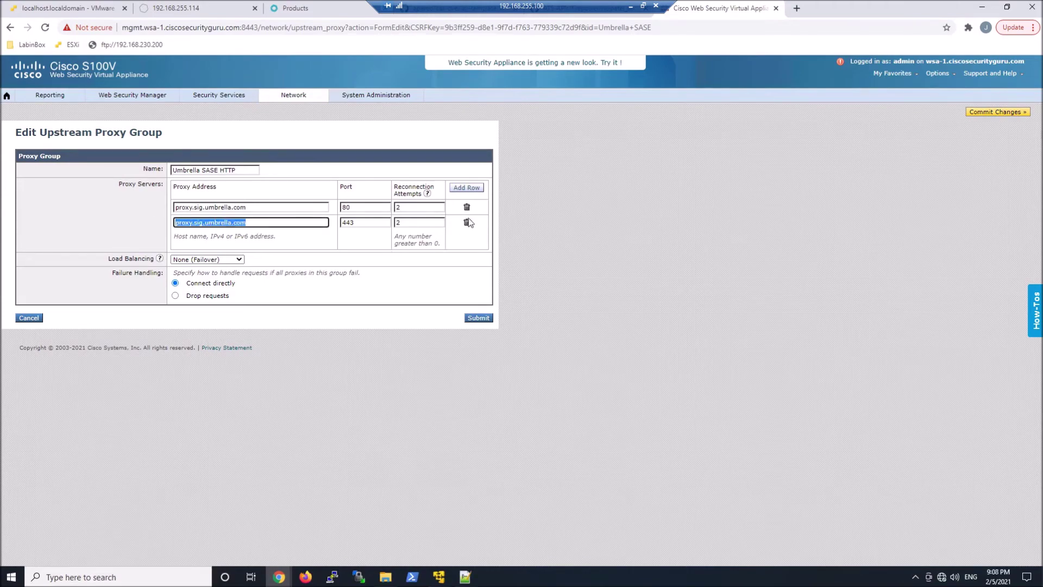
left_click(467, 223)
left_click(484, 305)
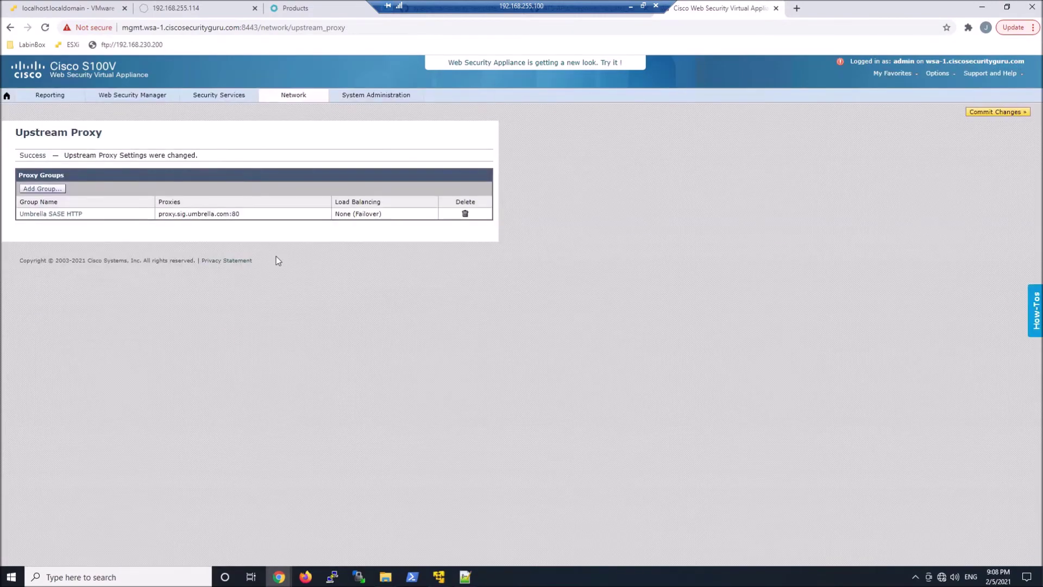
Add proxy group Umbrella SASE HTTPS using proxy.sig.umbrella.com on port 443.
left_click(41, 190)
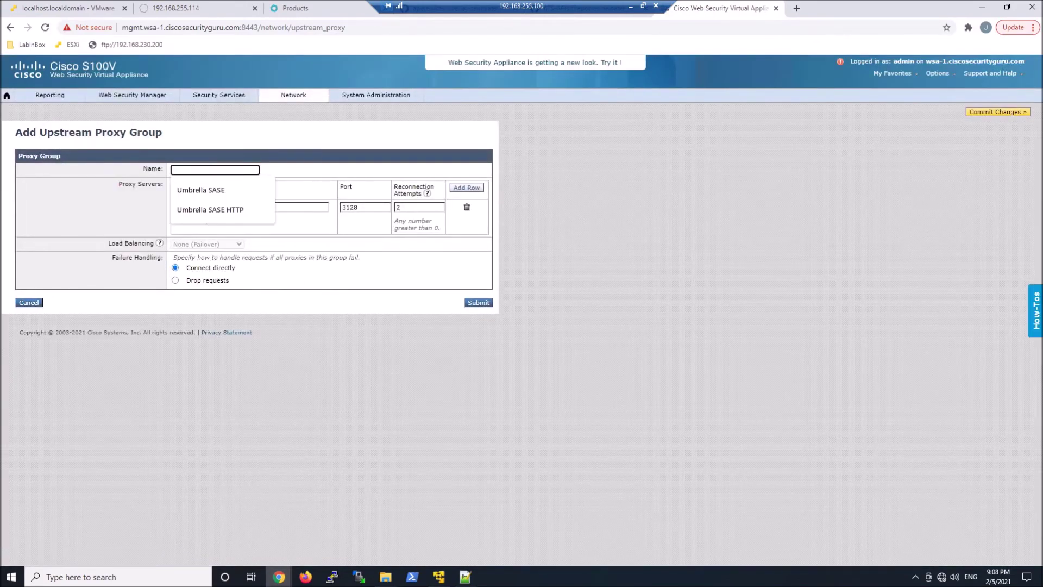
left_click(234, 214)
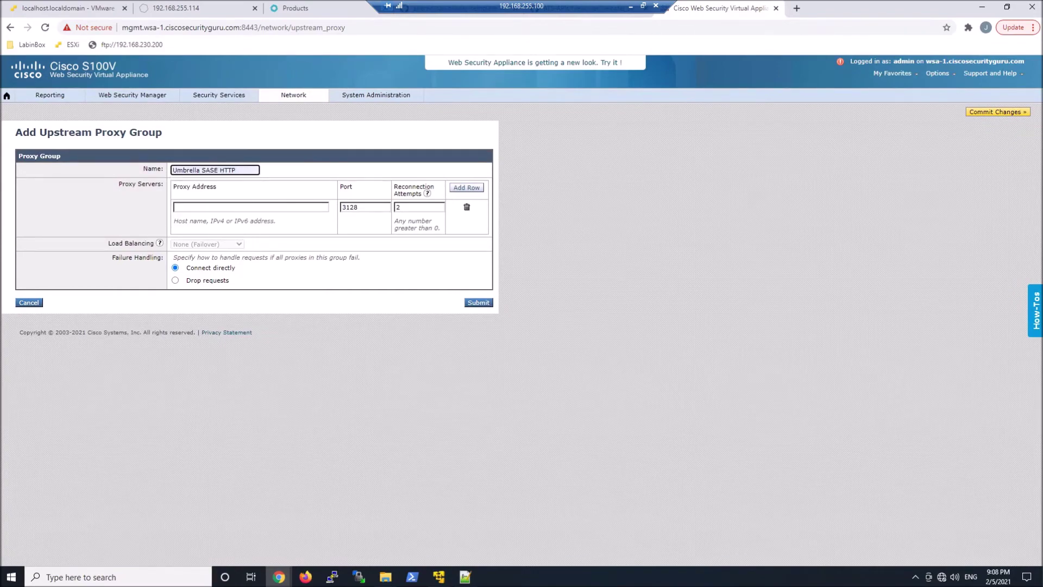
type("S")
left_click(261, 205)
type("p")
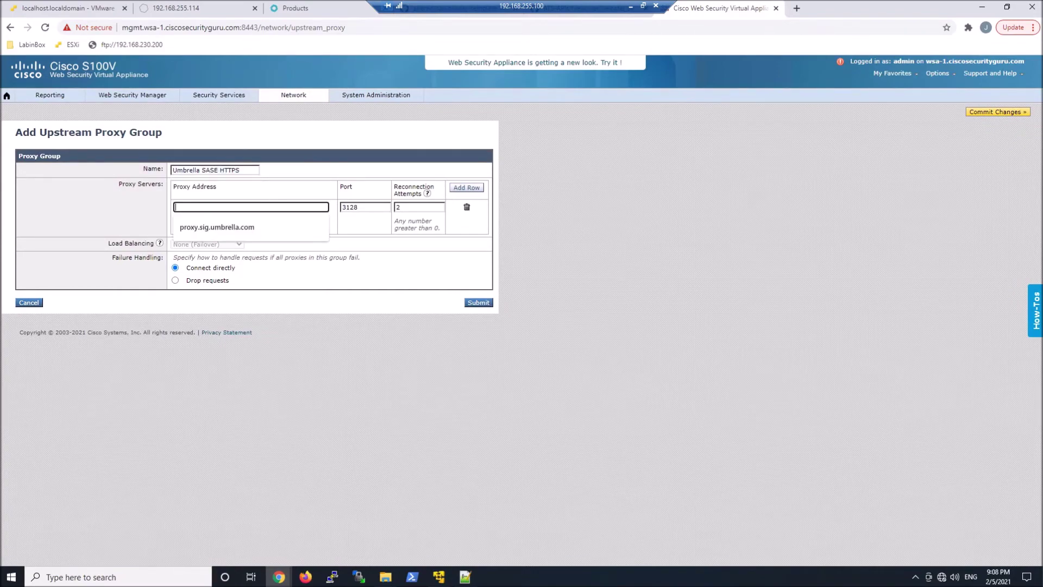
left_click(228, 224)
double_click(351, 207)
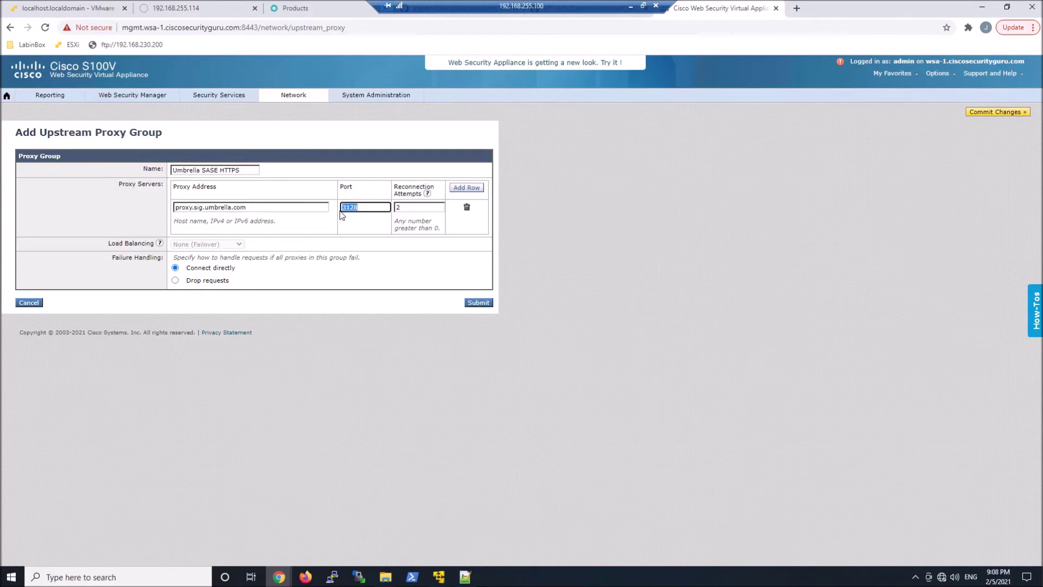
type("443")
left_click(475, 307)
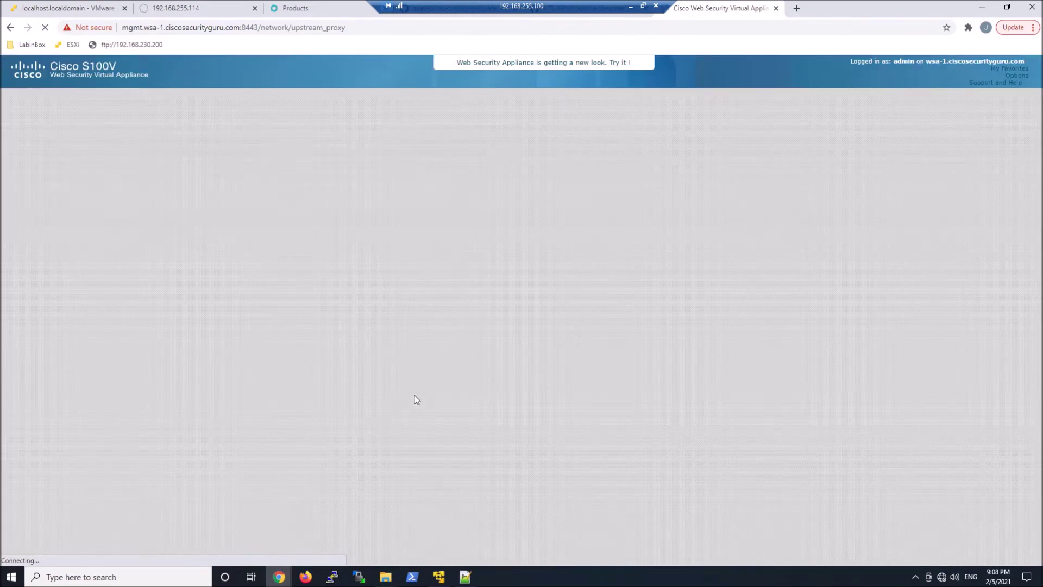
Route the UMBALLHTTP policy to upstream proxy group Umbrella SASE HTTP.
mouse_move(132, 96)
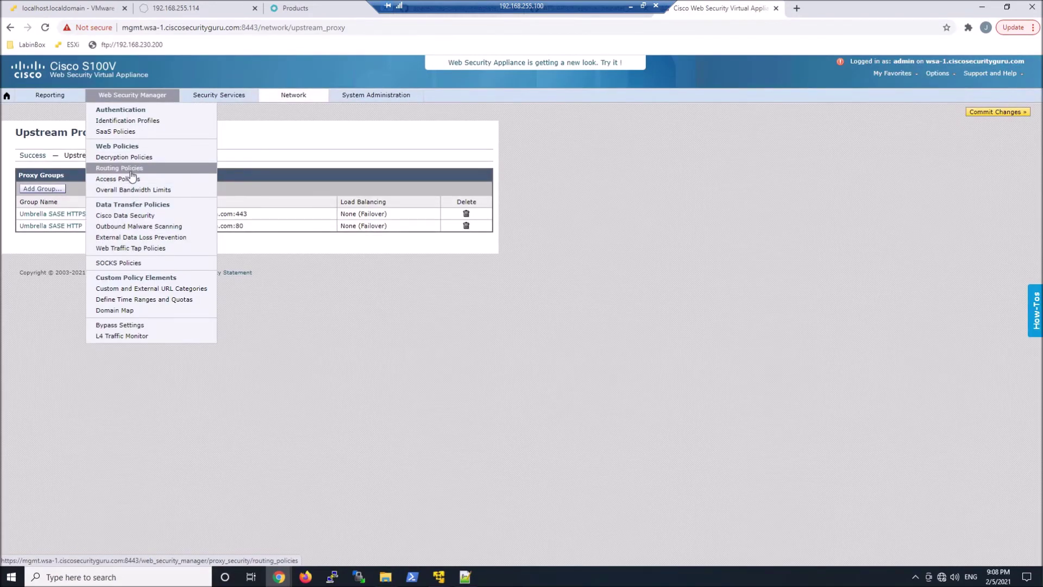
left_click(129, 170)
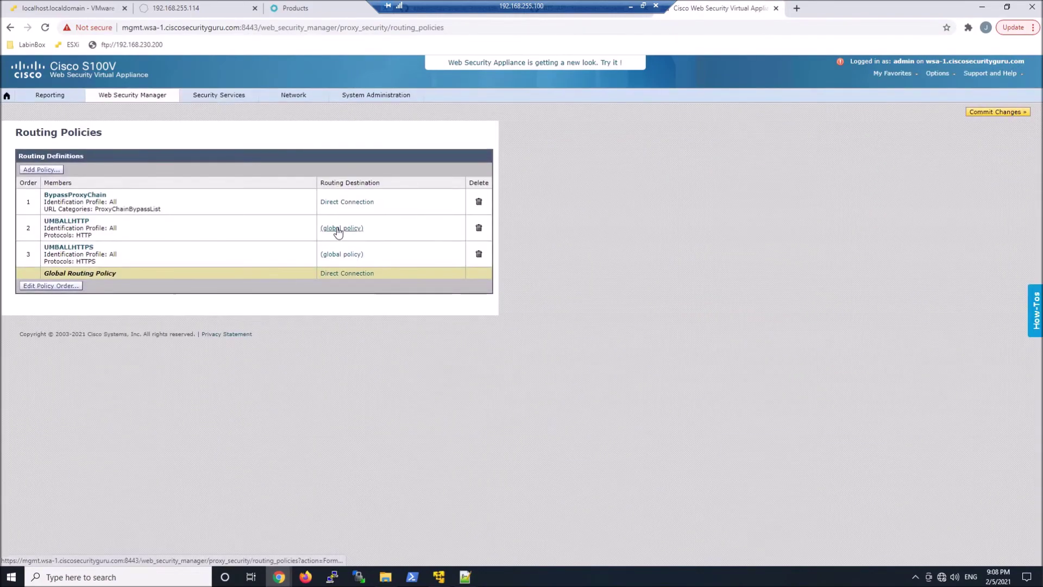
left_click(337, 230)
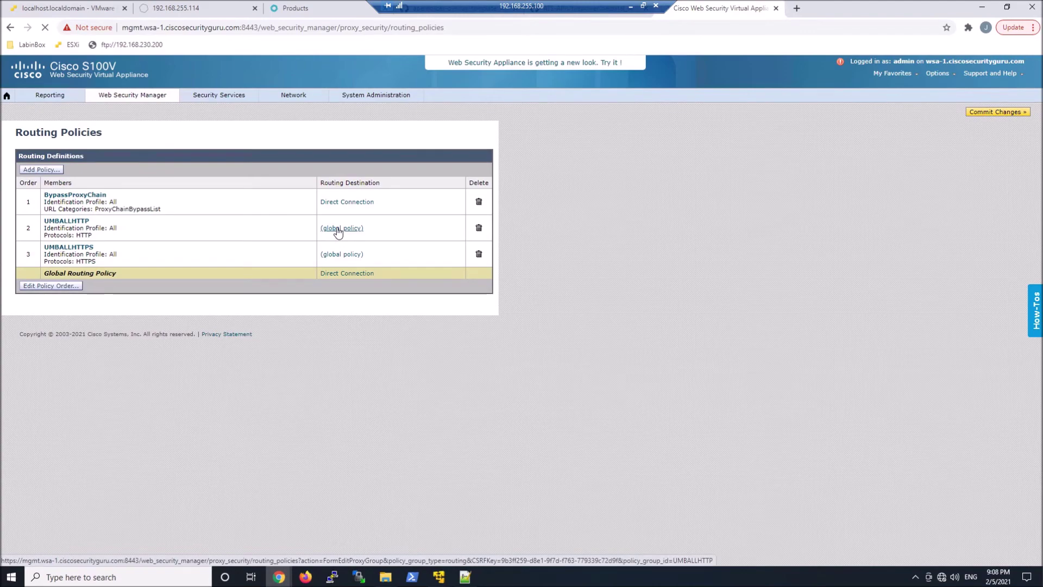
left_click(338, 230)
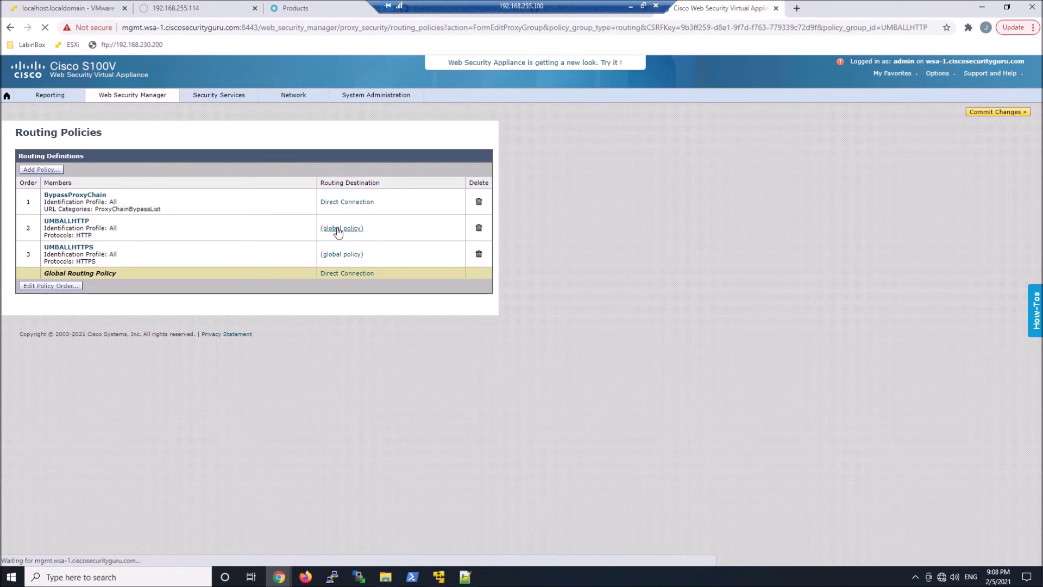
left_click(239, 170)
left_click(235, 195)
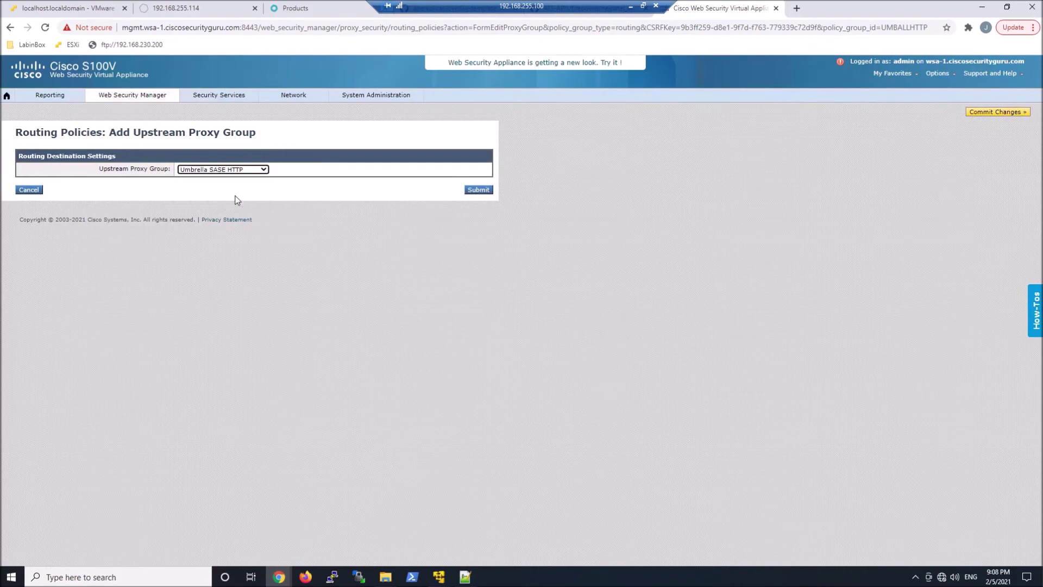
left_click(478, 190)
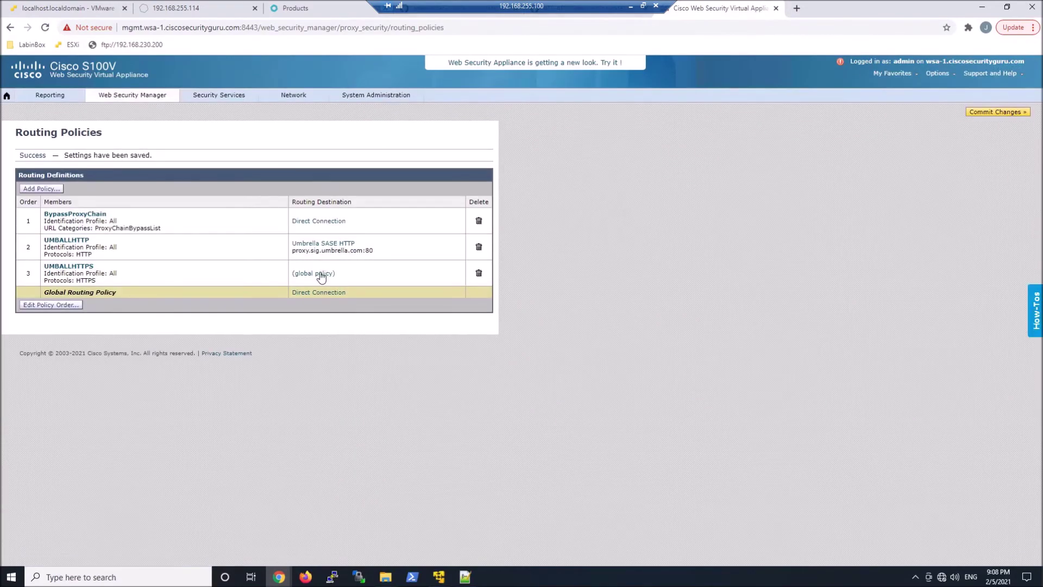
Route the UMBALLHTTPS policy to upstream proxy group Umbrella SASE HTTPS.
left_click(321, 274)
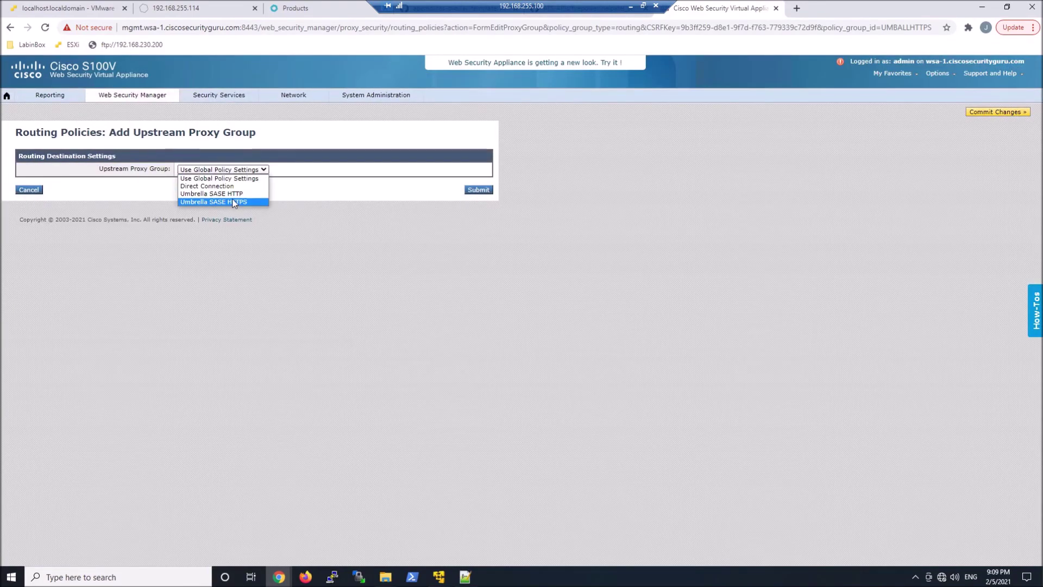
left_click(233, 198)
left_click(476, 190)
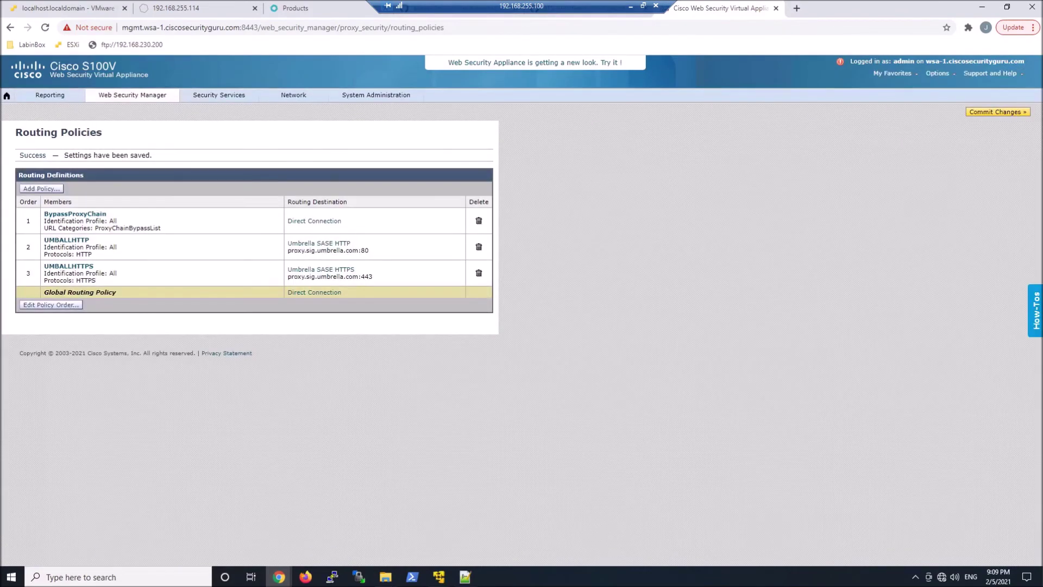
In Web Proxy settings, set the X-Forwarded-For header to Send and submit.
left_click(210, 96)
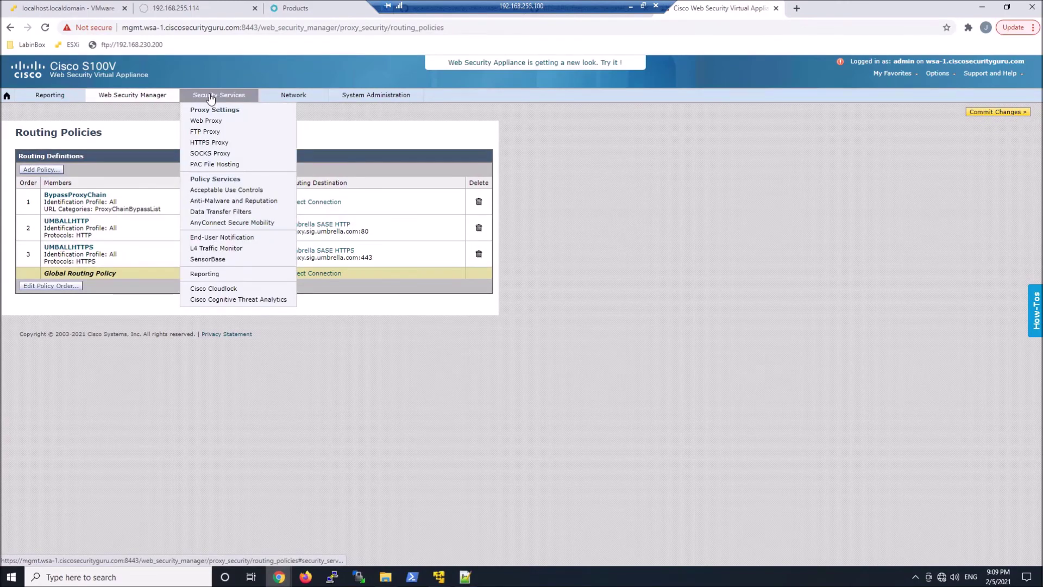
left_click(208, 122)
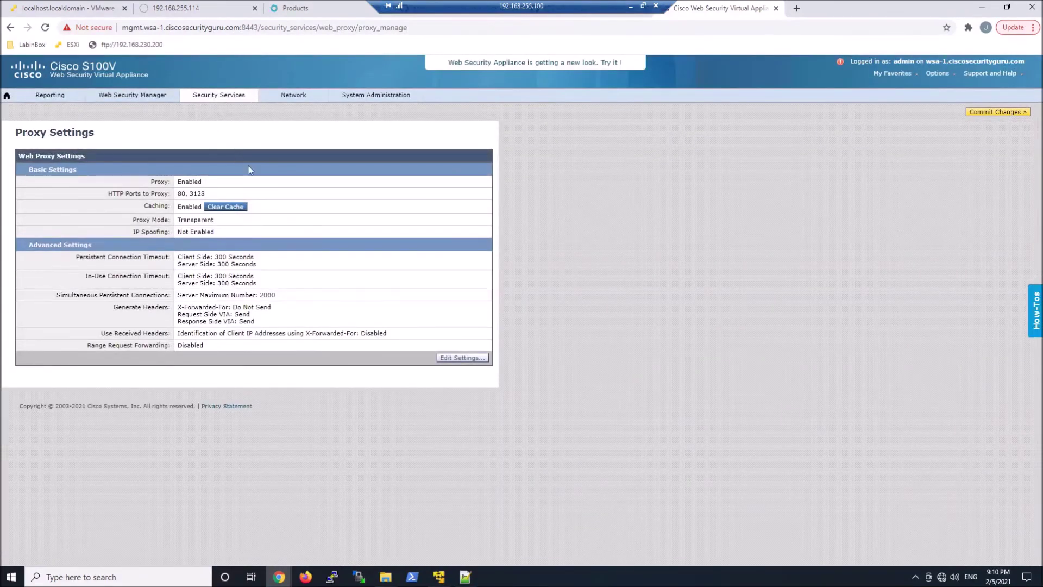
left_click(469, 358)
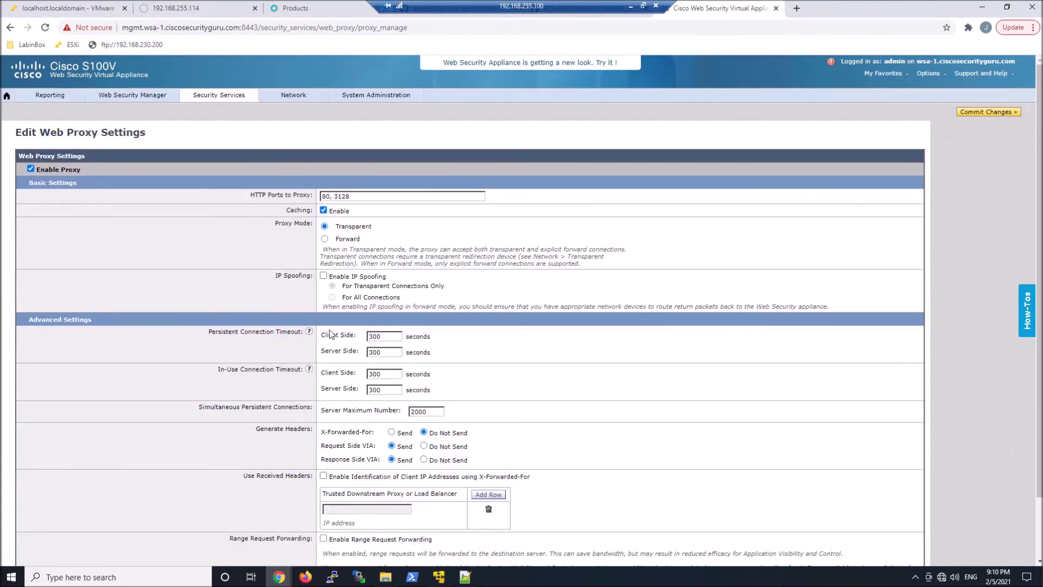
scroll(330, 333, "down", 1)
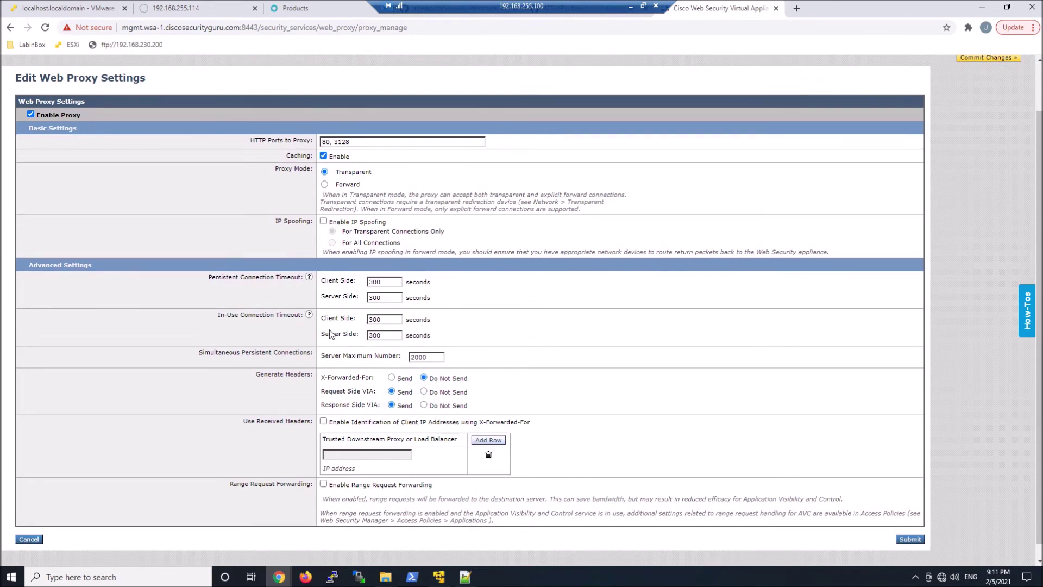
left_click(391, 377)
scroll(654, 395, "down", 1)
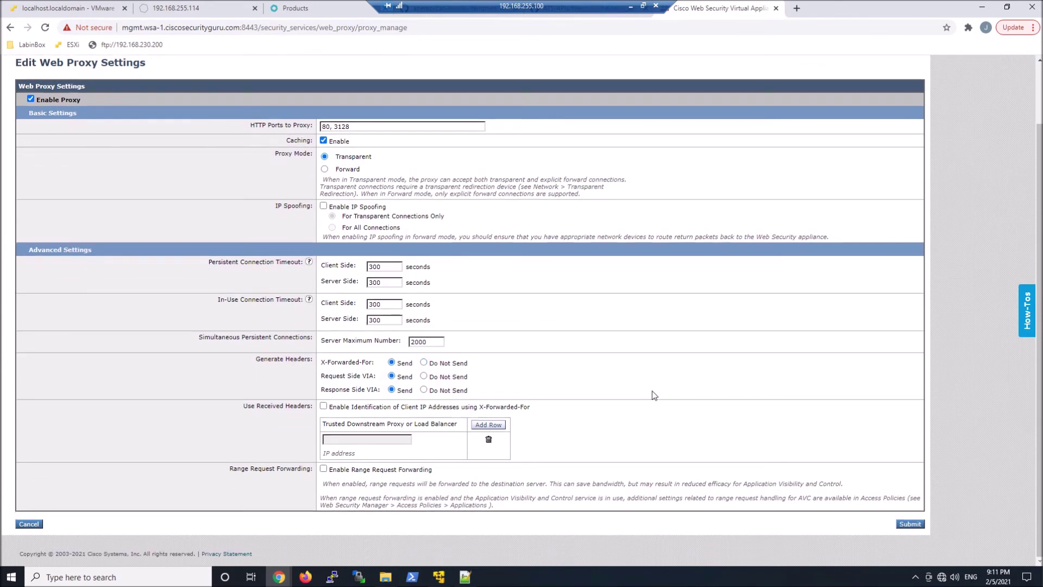
left_click(910, 525)
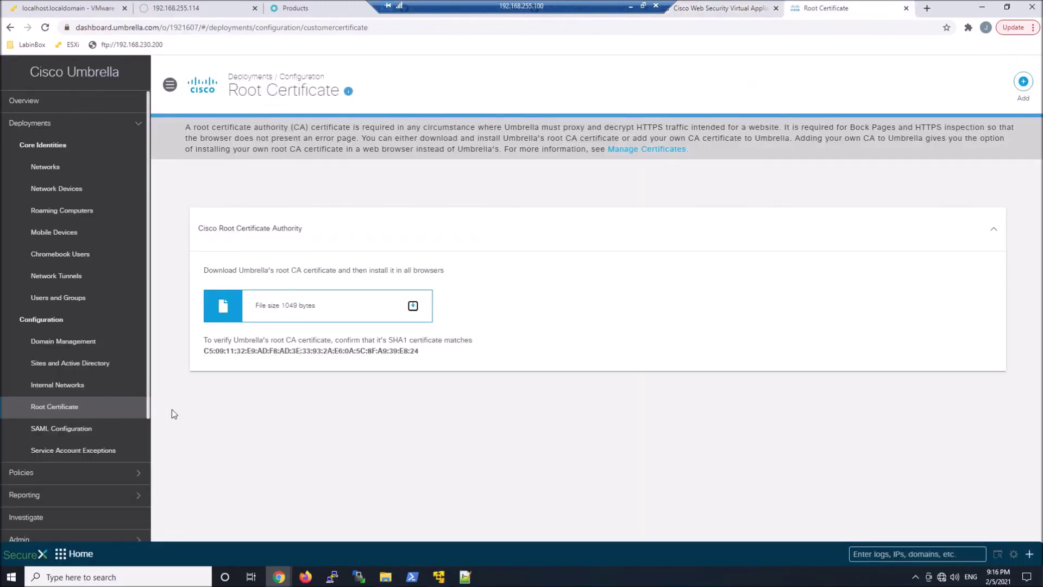
Download the Cisco Root Certificate Authority file Cisco_Umbrella_Root_CA.cer.
left_click(414, 307)
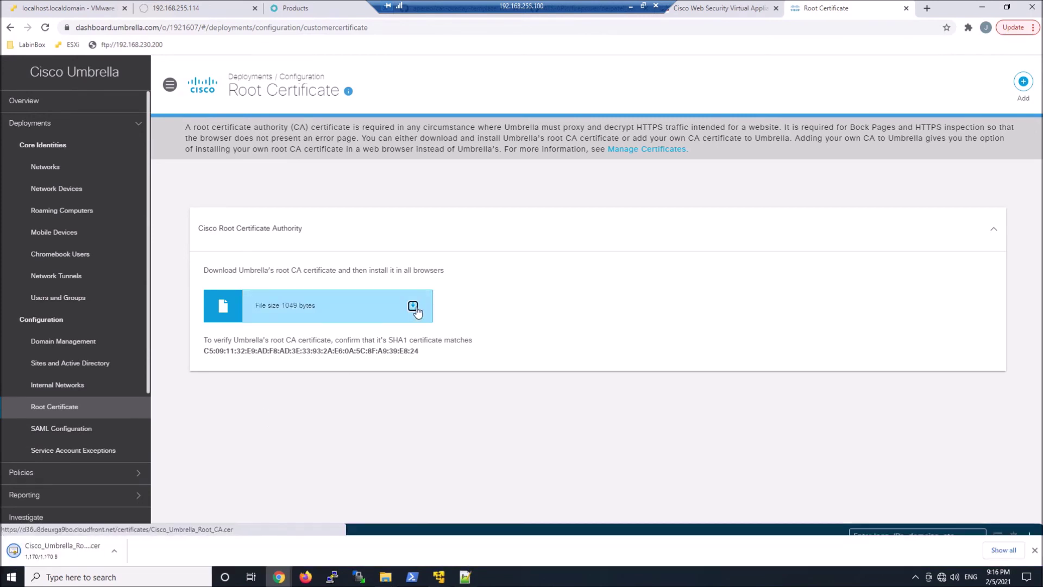
Import Cisco_Umbrella_Root_CA.cer as a custom trusted root certificate under Certificate Management and submit.
left_click(725, 8)
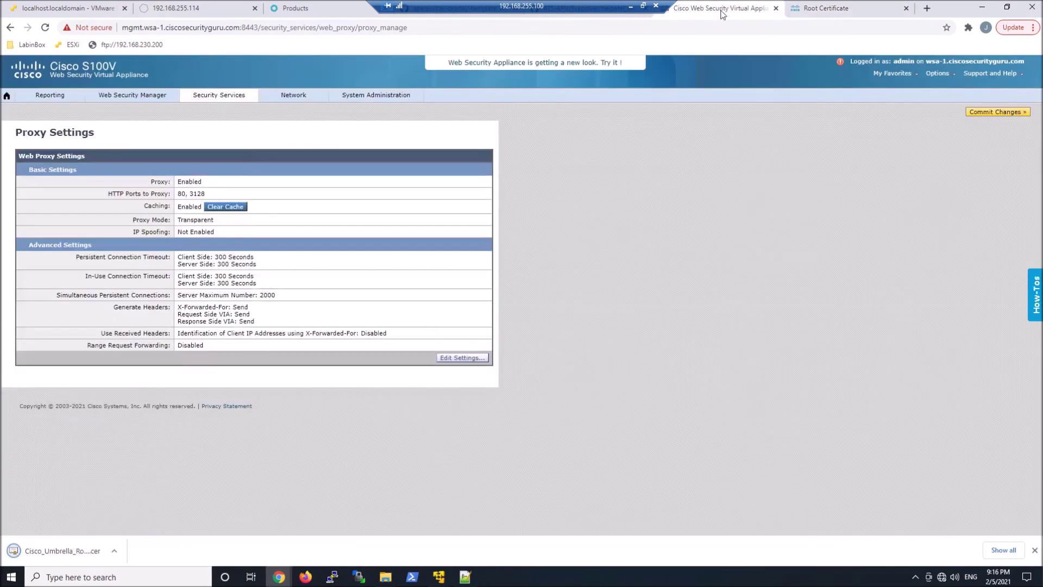
mouse_move(293, 95)
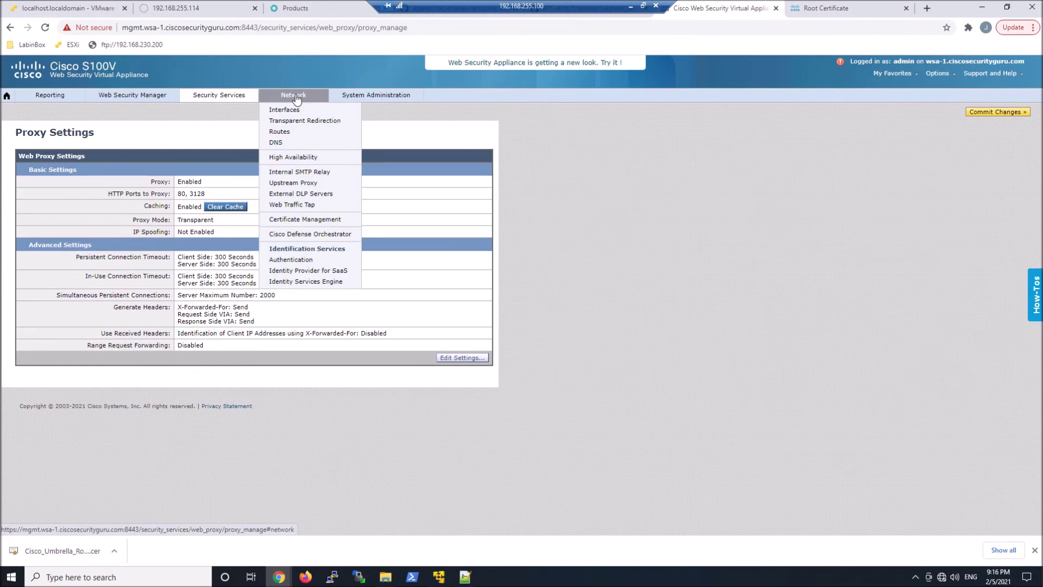
left_click(307, 219)
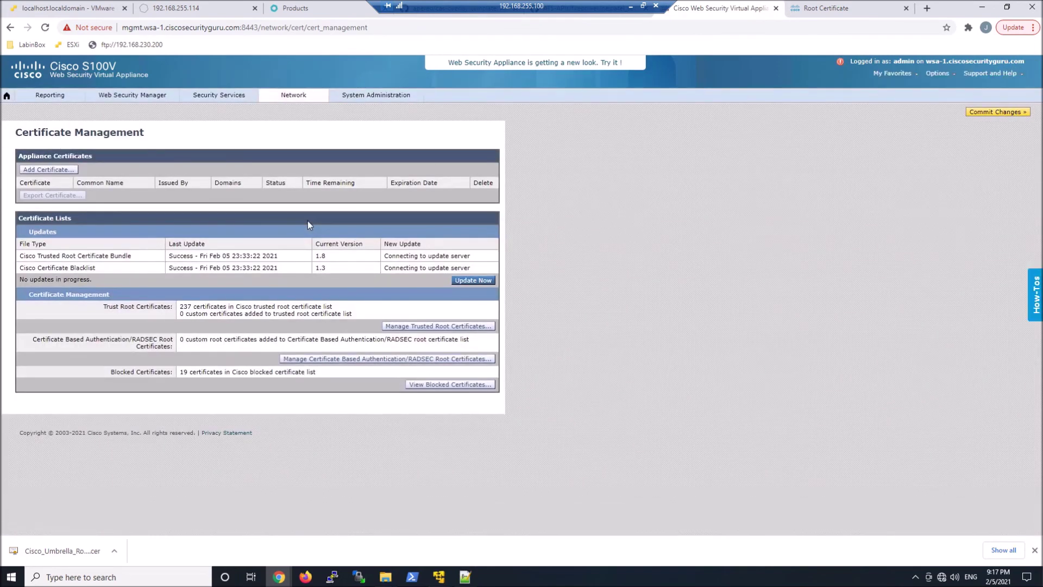
left_click(456, 326)
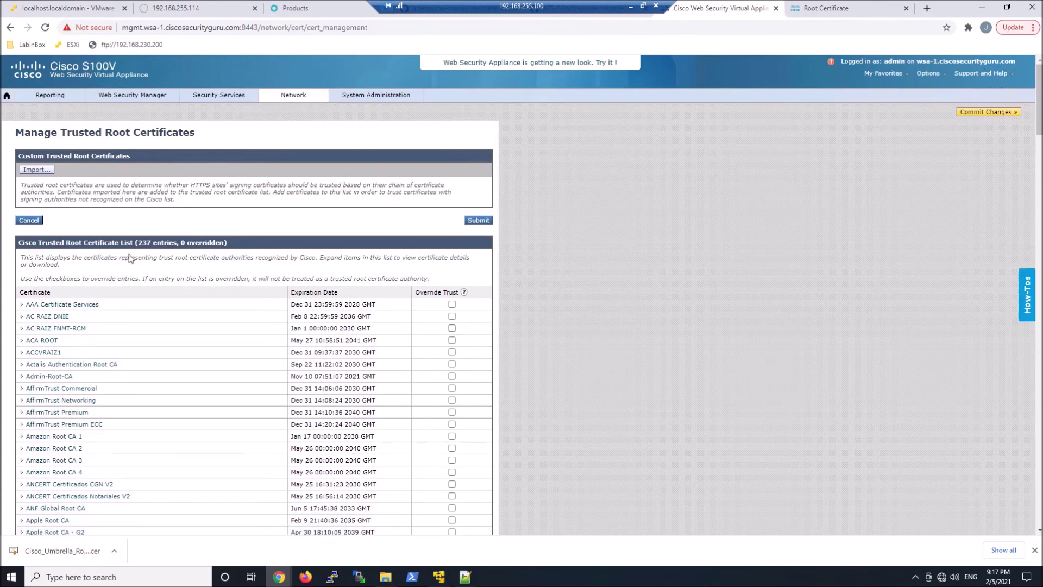
left_click(36, 171)
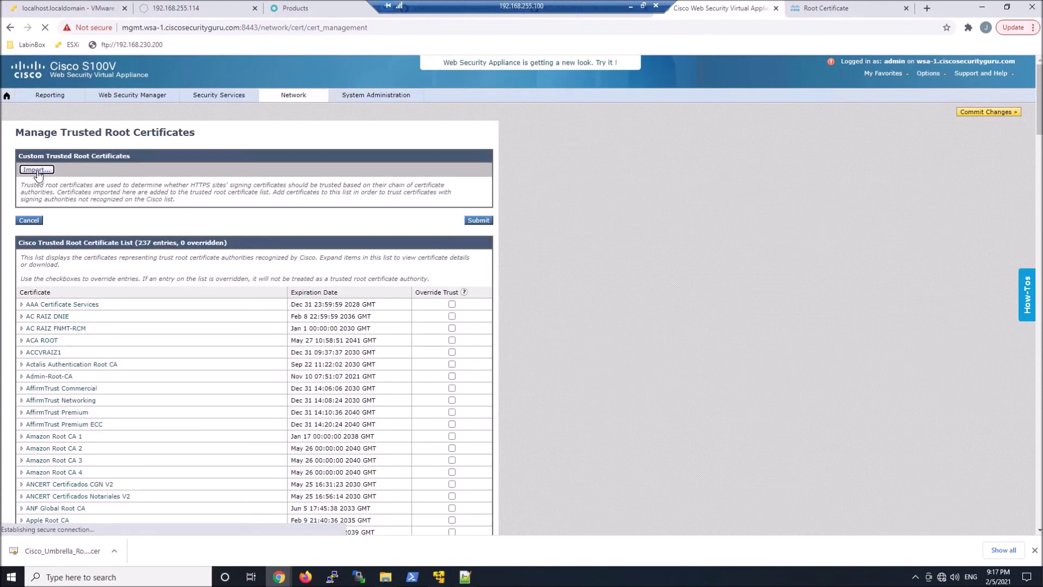
left_click(199, 168)
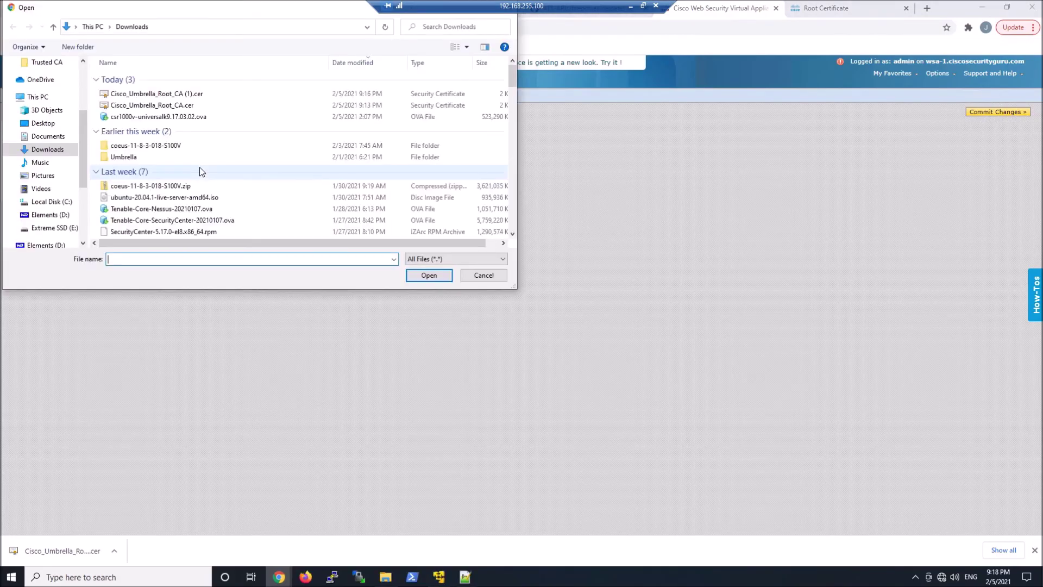
double_click(163, 105)
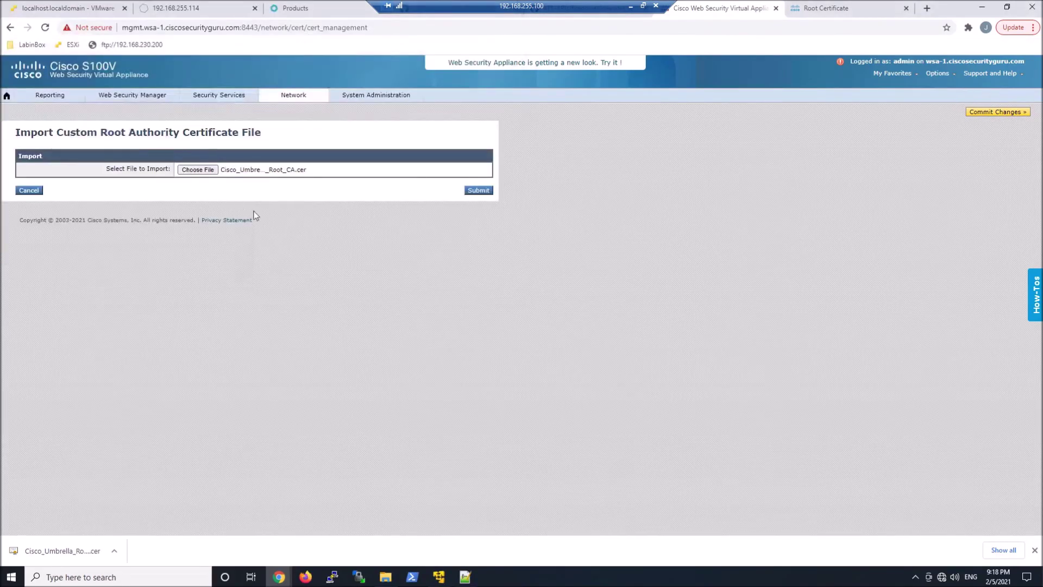
left_click(478, 191)
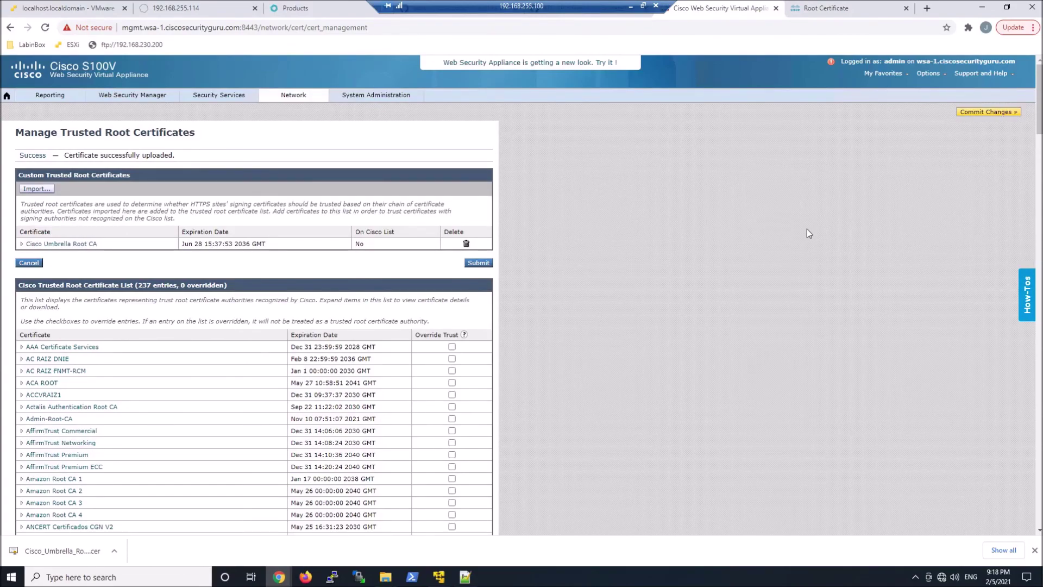
scroll(807, 233, "down", 20)
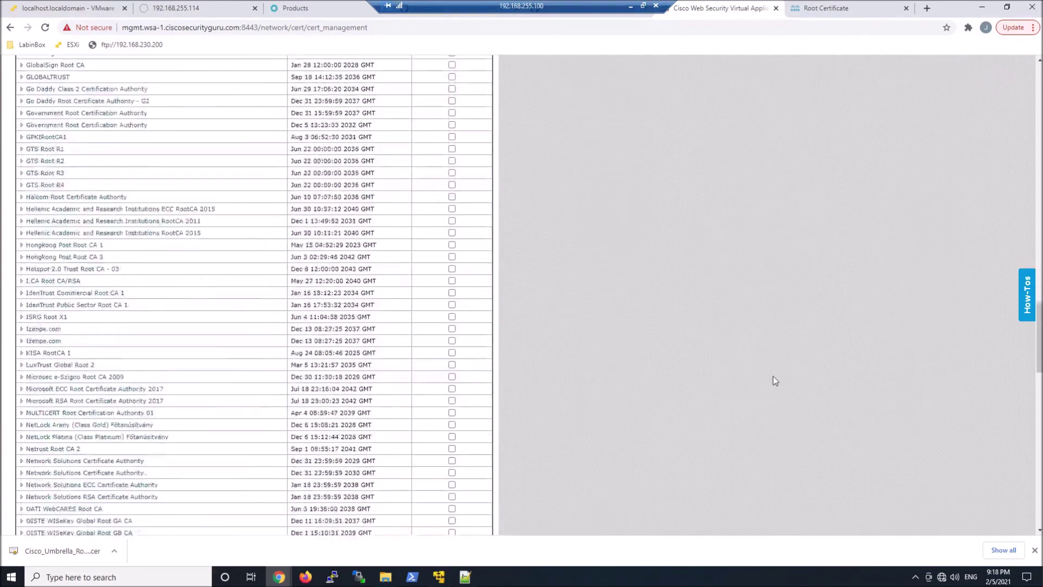
scroll(775, 380, "down", 20)
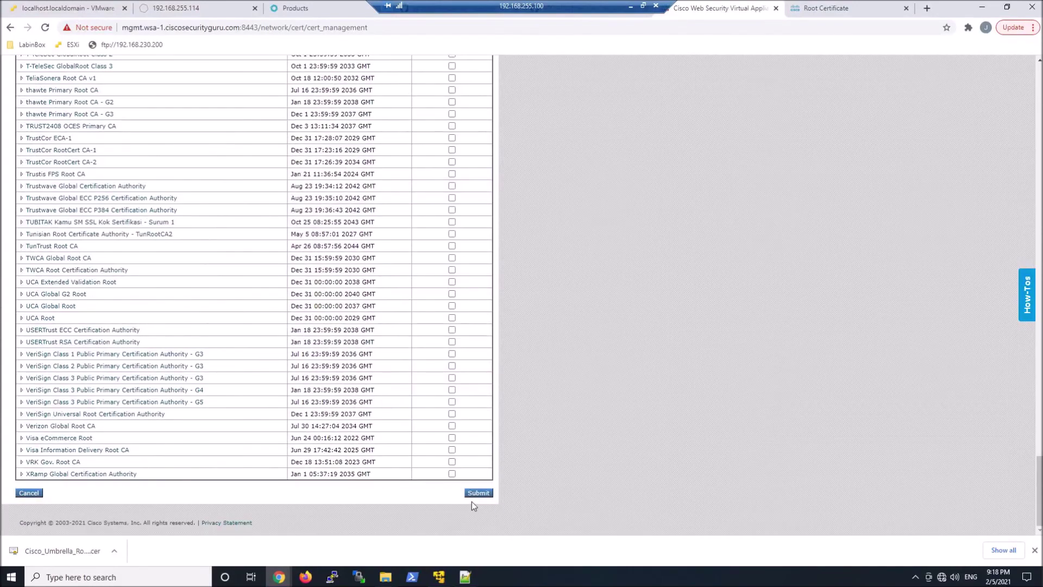
left_click(475, 493)
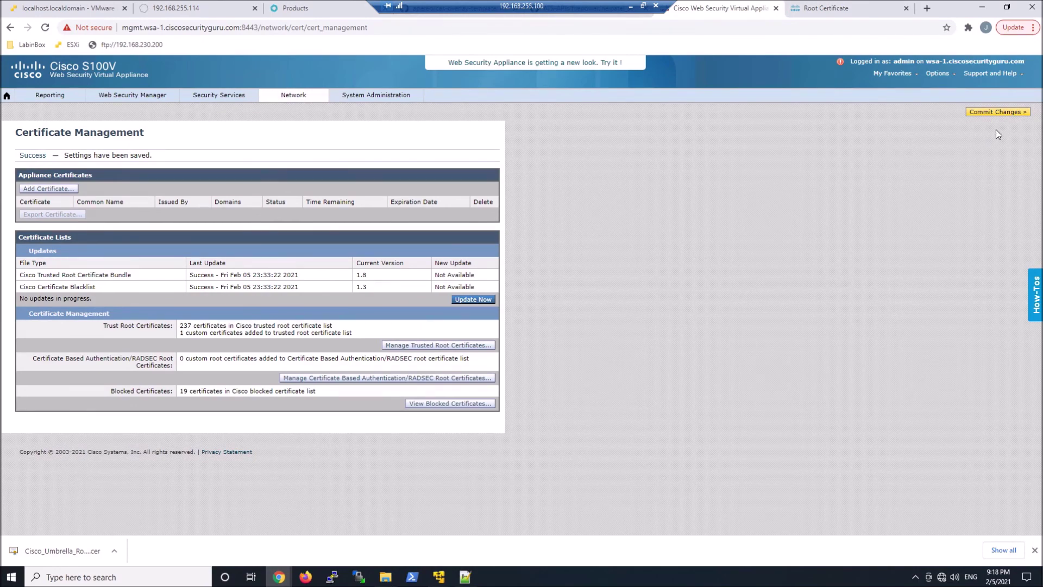
Commit the pending changes with the comment 'UMB SIG Proxy Chain Configuration'.
left_click(1004, 114)
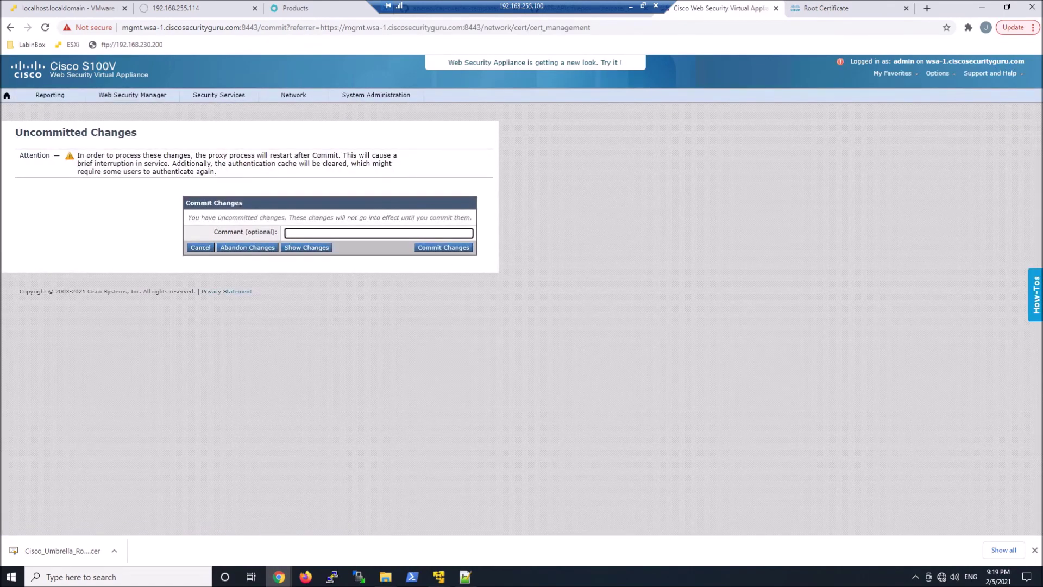
type("UMB SIG Proxy")
type("Chain Configuration")
left_click(448, 248)
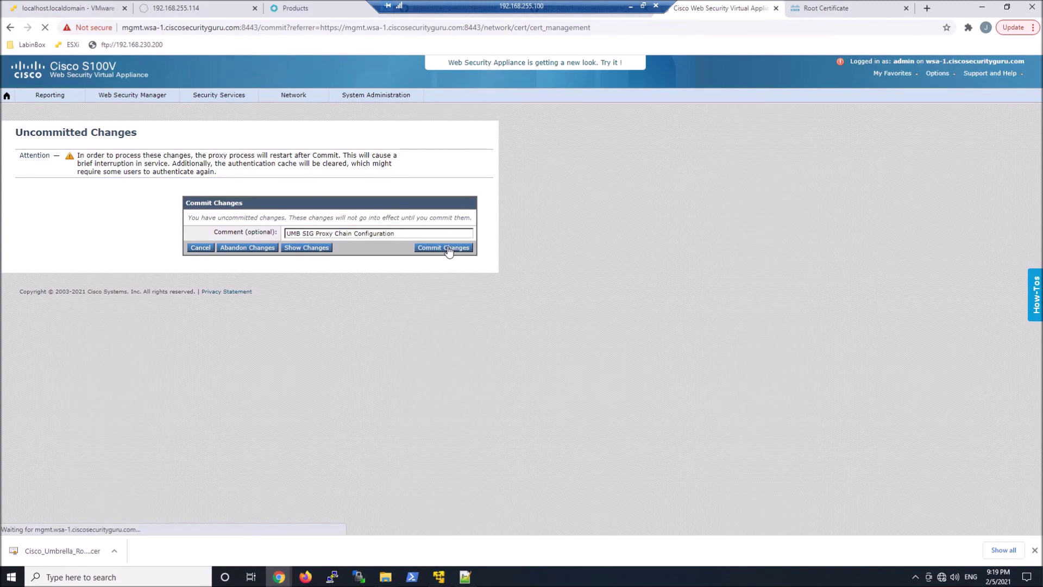